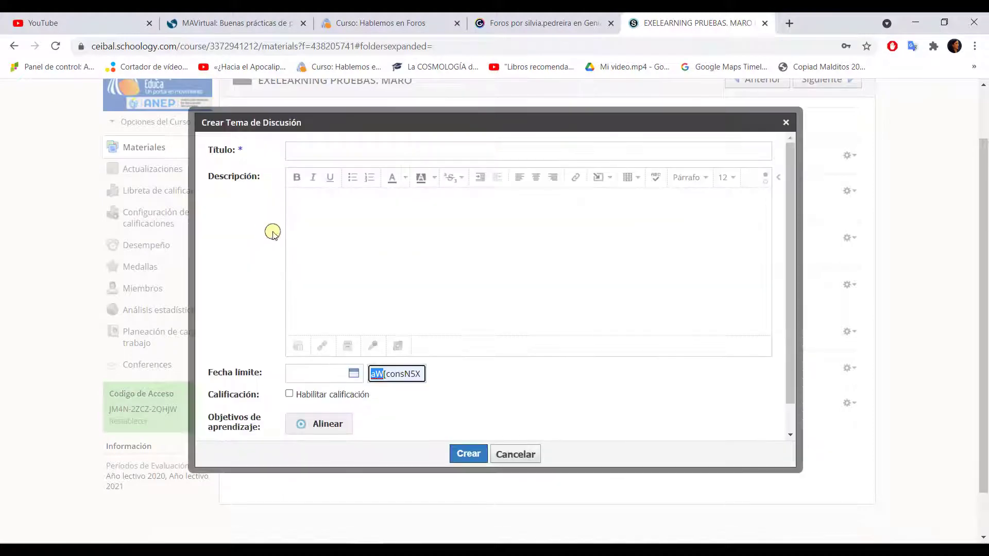
# Title the new discussion topic "Foro social".
pyautogui.click(329, 203)
pyautogui.click(307, 151)
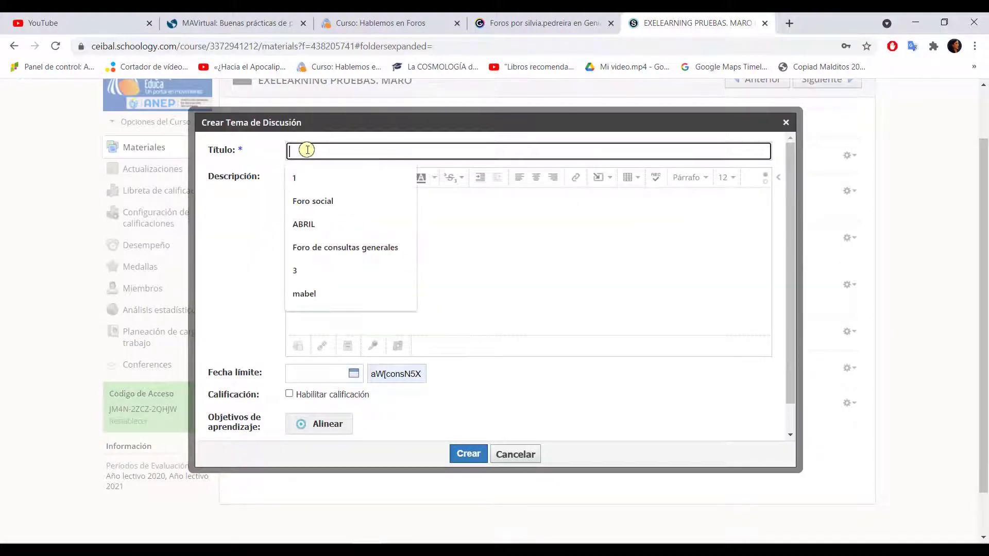
pyautogui.click(320, 201)
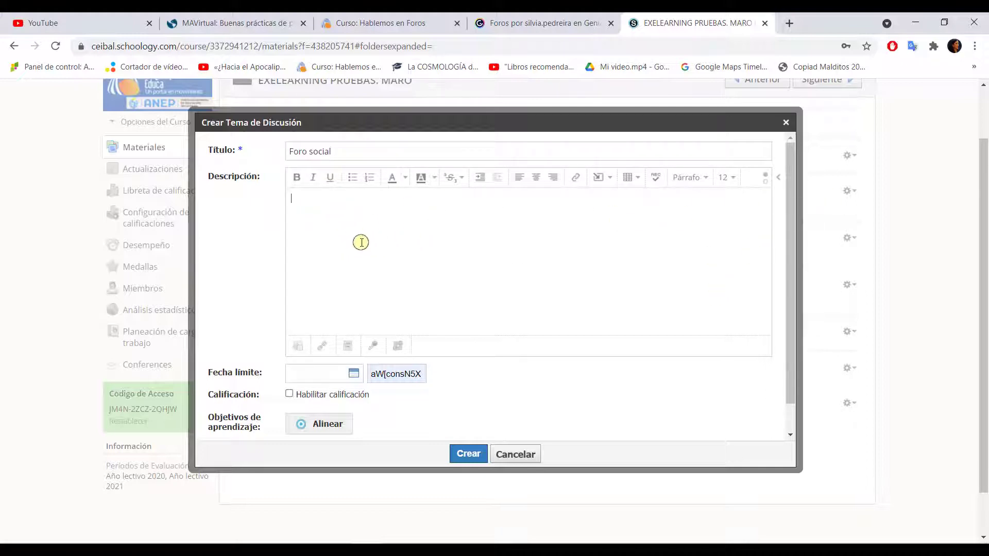
pyautogui.click(765, 177)
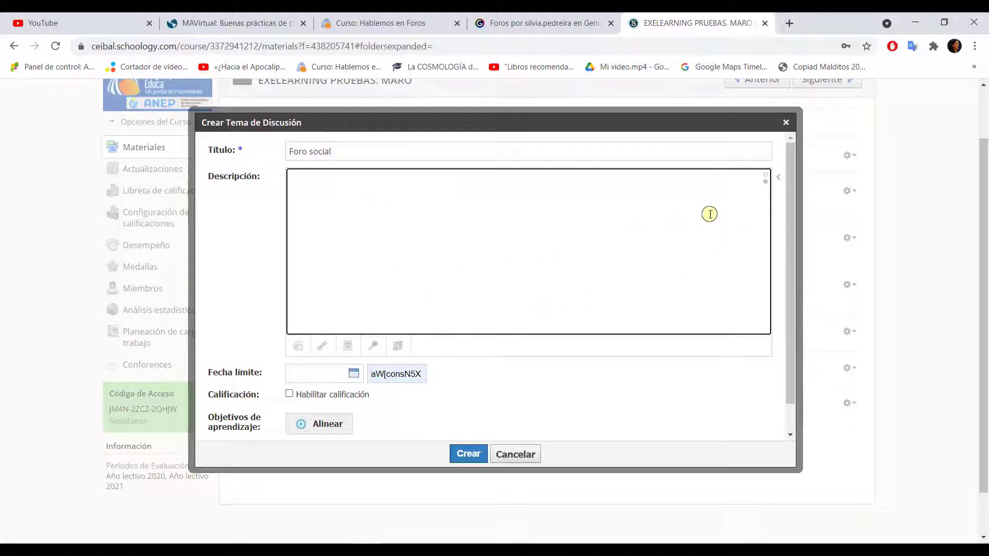
pyautogui.click(766, 176)
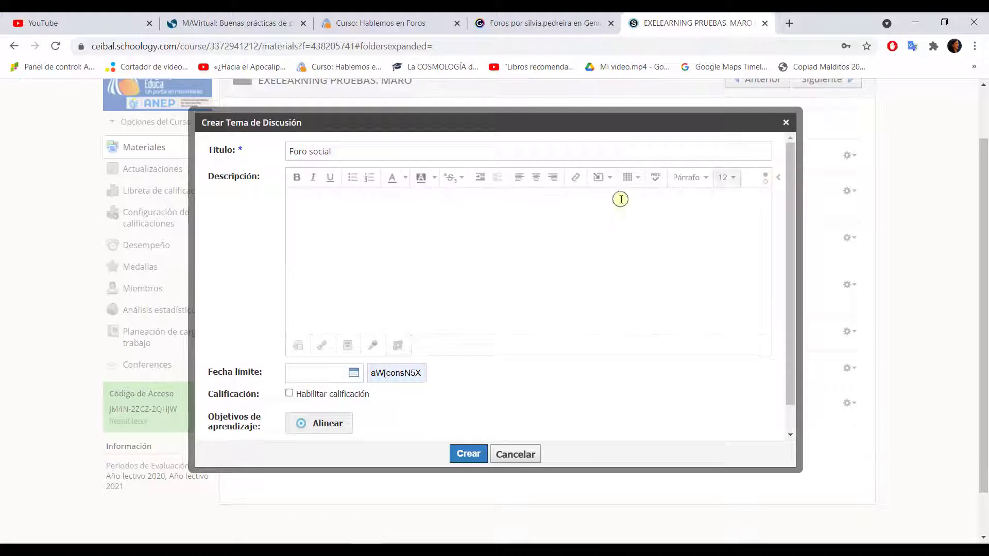
pyautogui.click(301, 348)
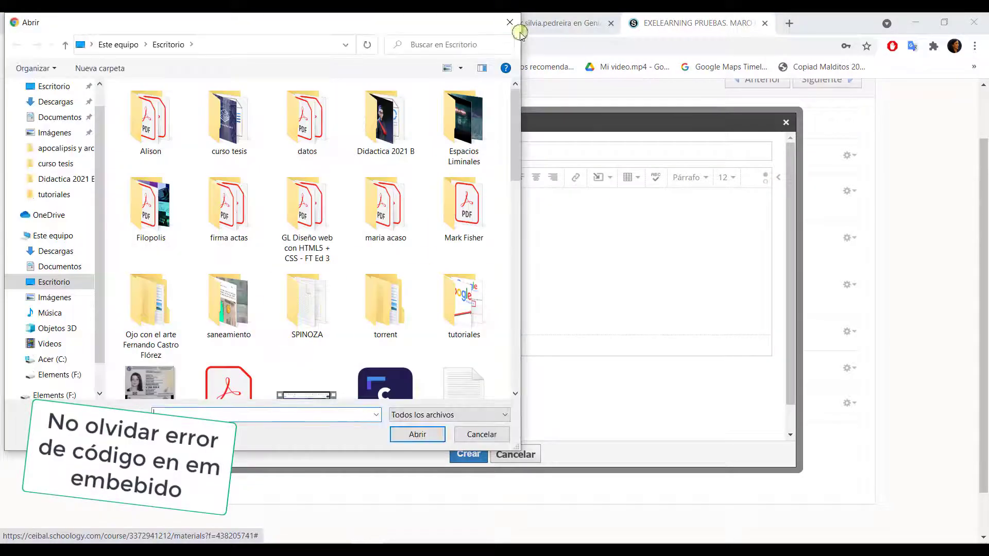
pyautogui.click(508, 24)
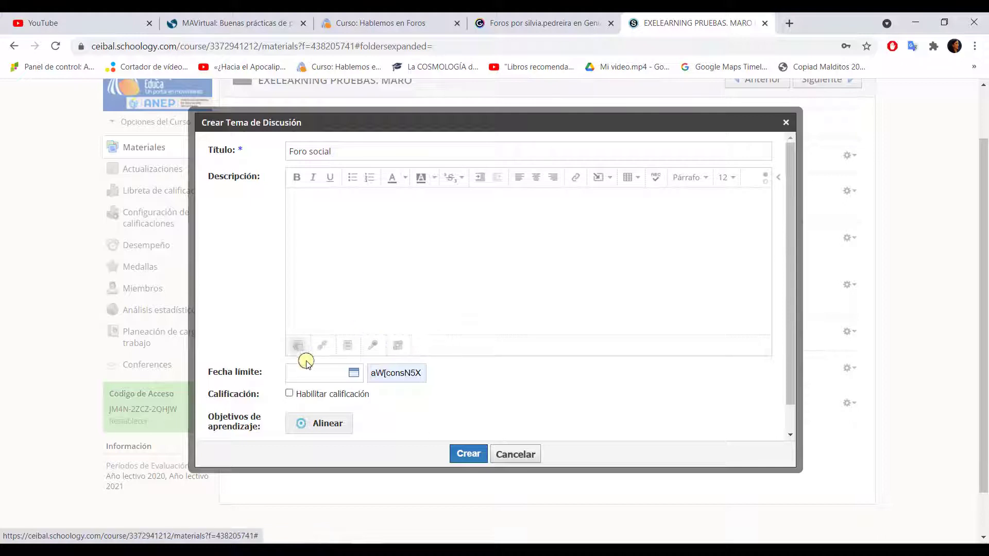
# Set the topic's due date to 30/6/21 at 12:00AM and enable grading.
pyautogui.scroll(-1, 378, 372)
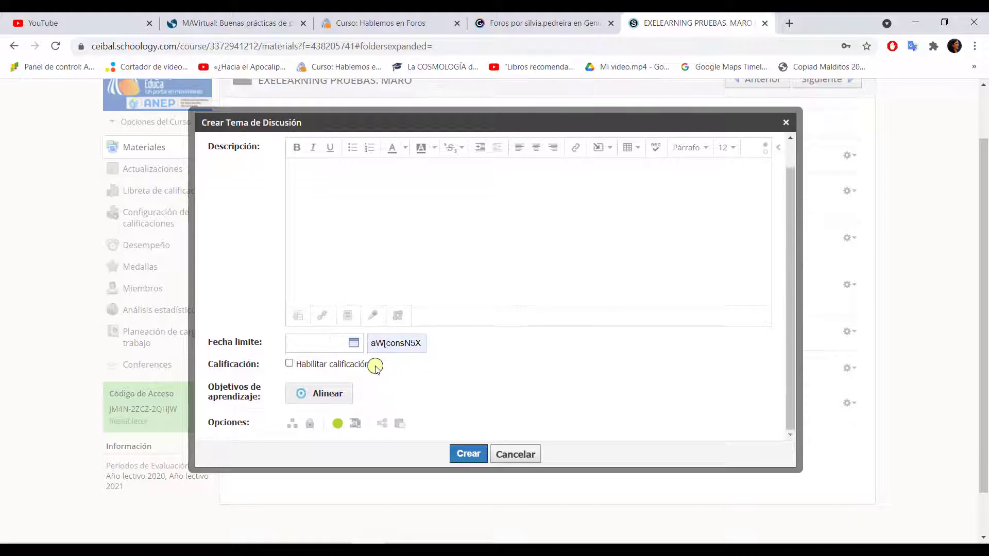
pyautogui.click(355, 343)
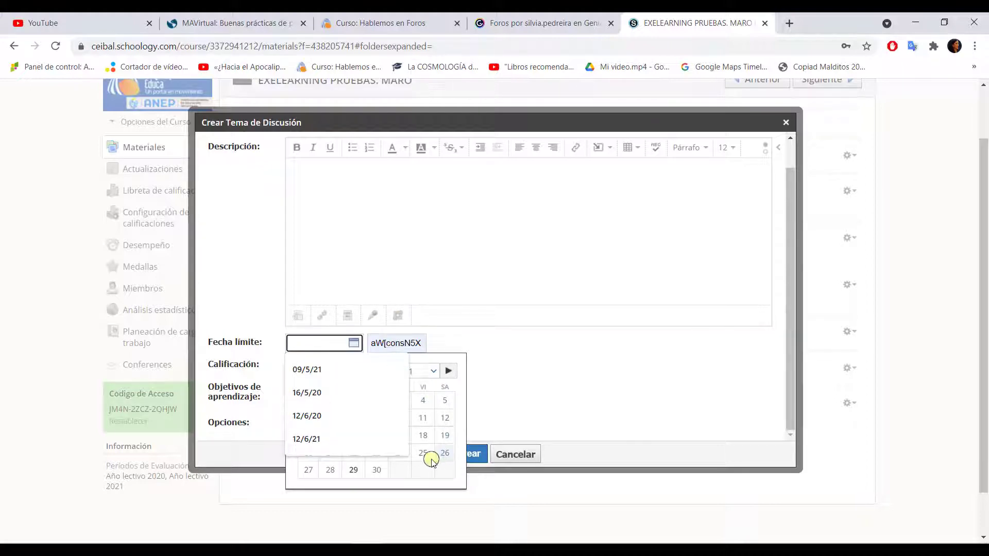
pyautogui.click(376, 470)
pyautogui.click(421, 367)
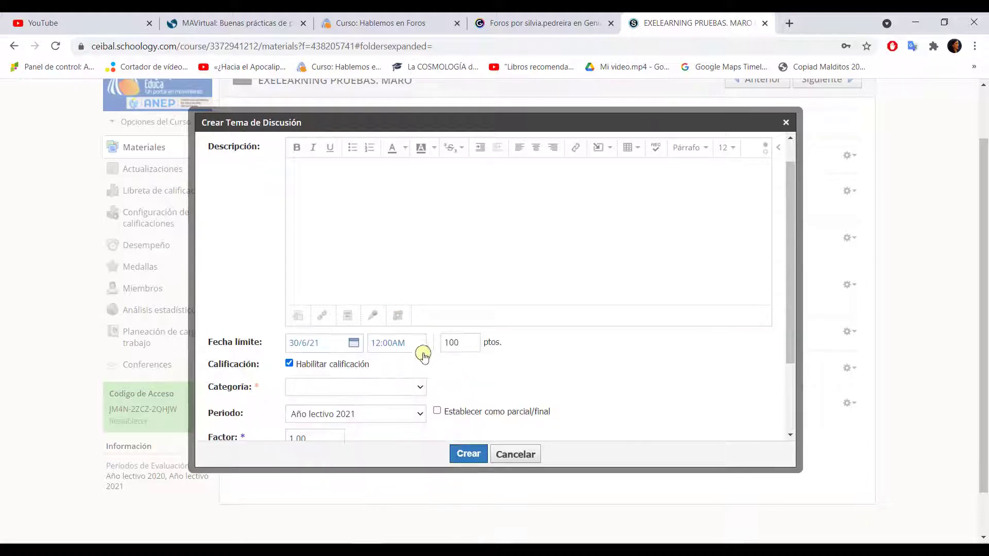
# Set the graded discussion's maximum score to 12 points, keeping grading enabled.
pyautogui.doubleClick(457, 343)
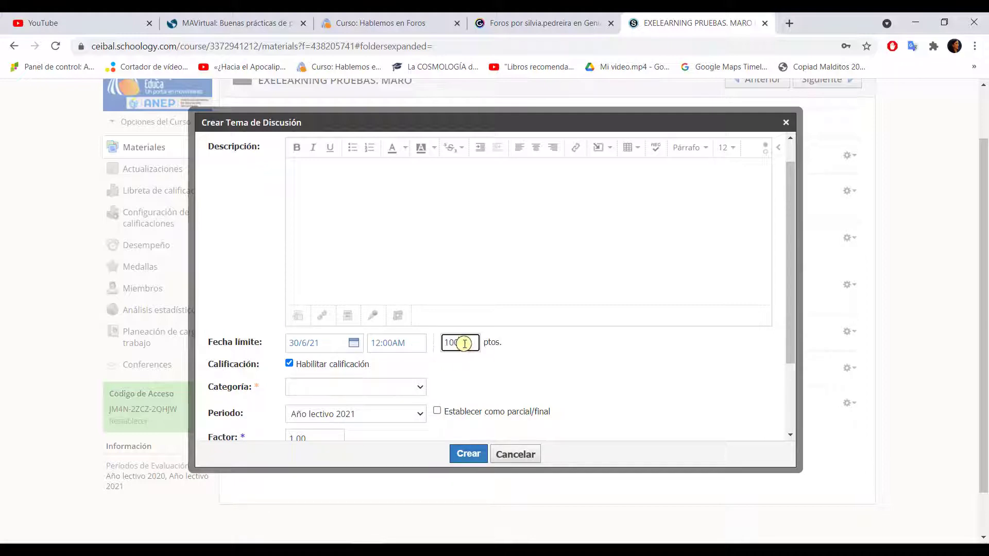
pyautogui.click(508, 381)
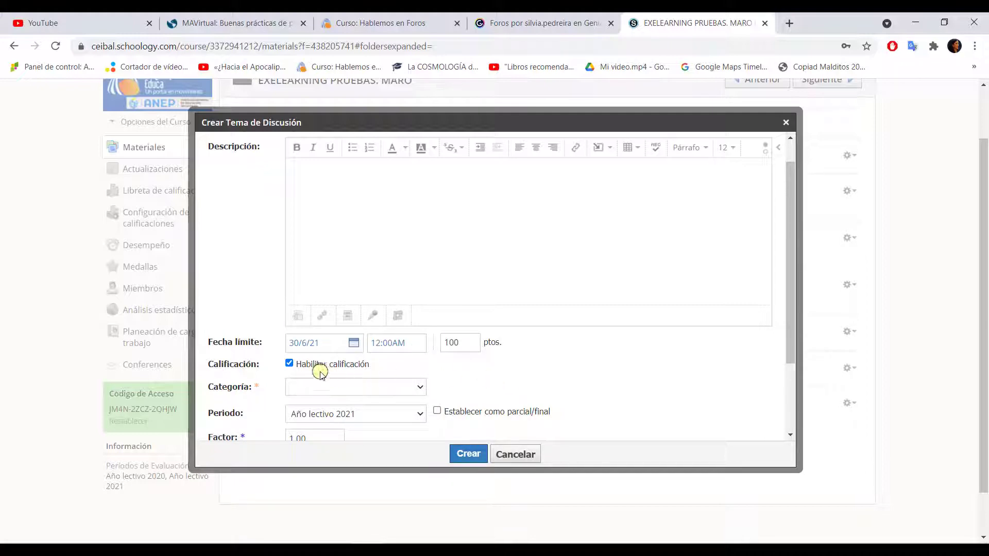
pyautogui.click(289, 365)
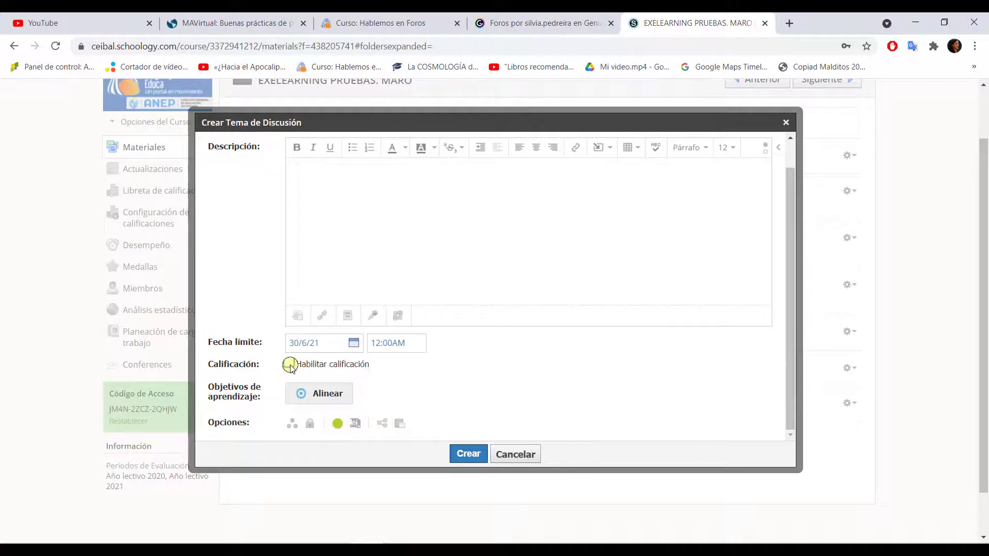
pyautogui.click(289, 365)
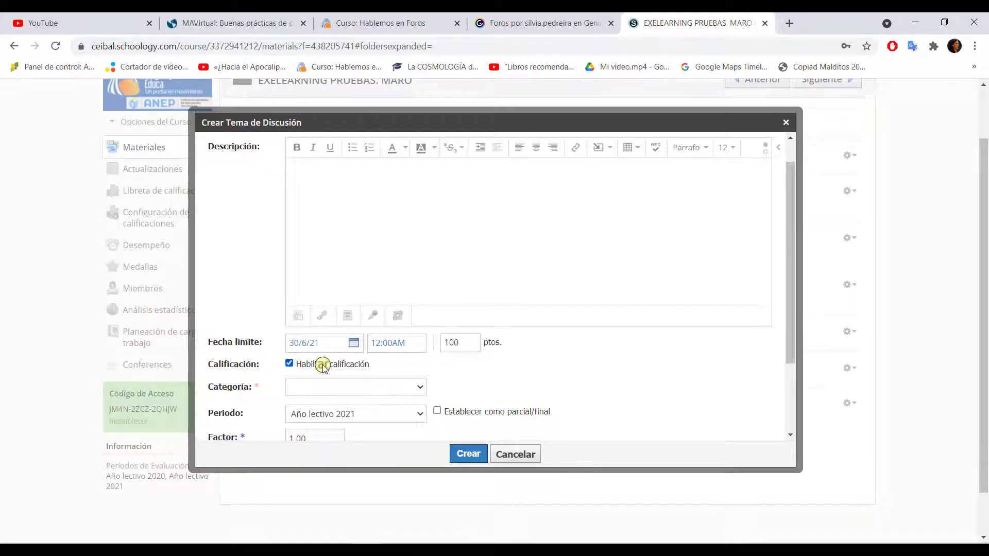
pyautogui.doubleClick(459, 344)
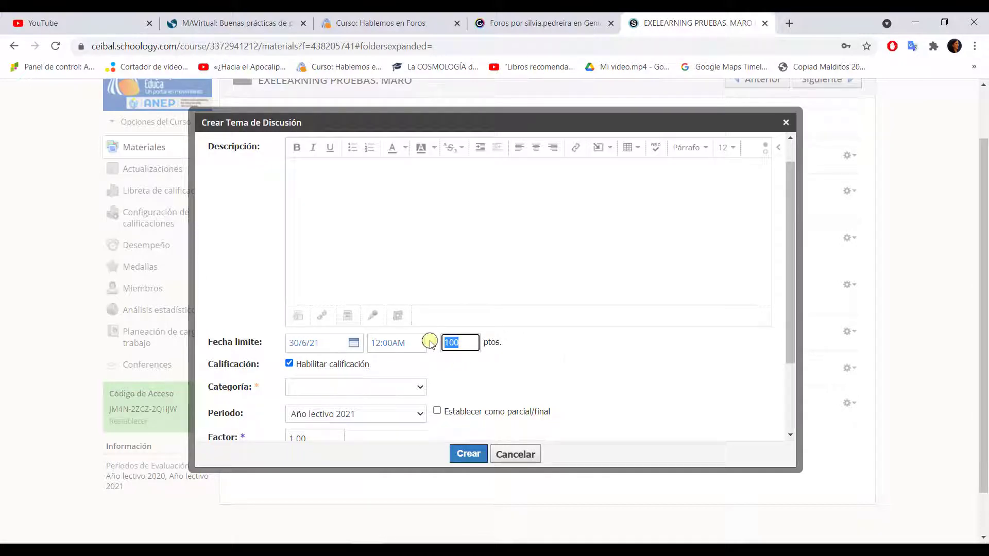
pyautogui.write('12')
# Create a new grading category named "Foro de discusión" for the discussion topic.
pyautogui.scroll(-1, 463, 361)
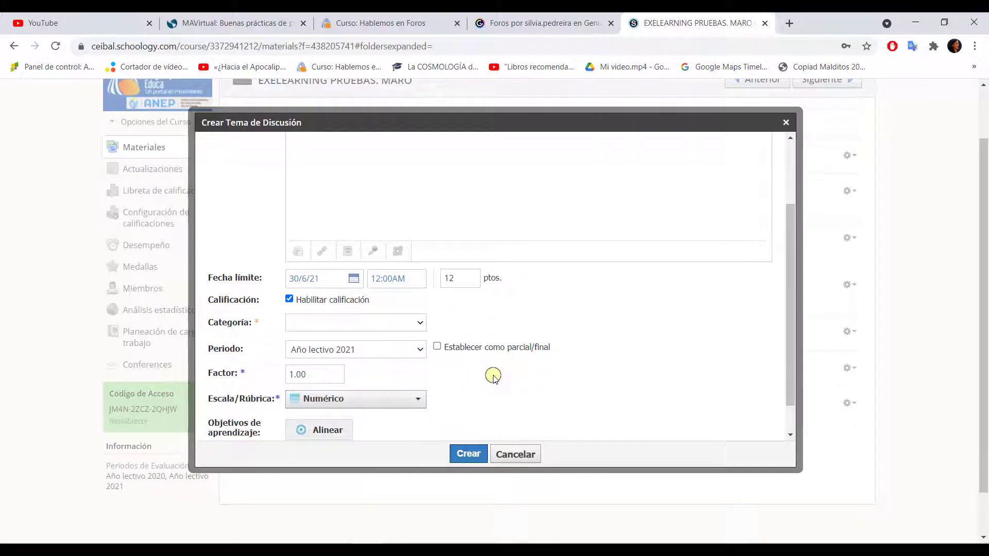
pyautogui.click(302, 323)
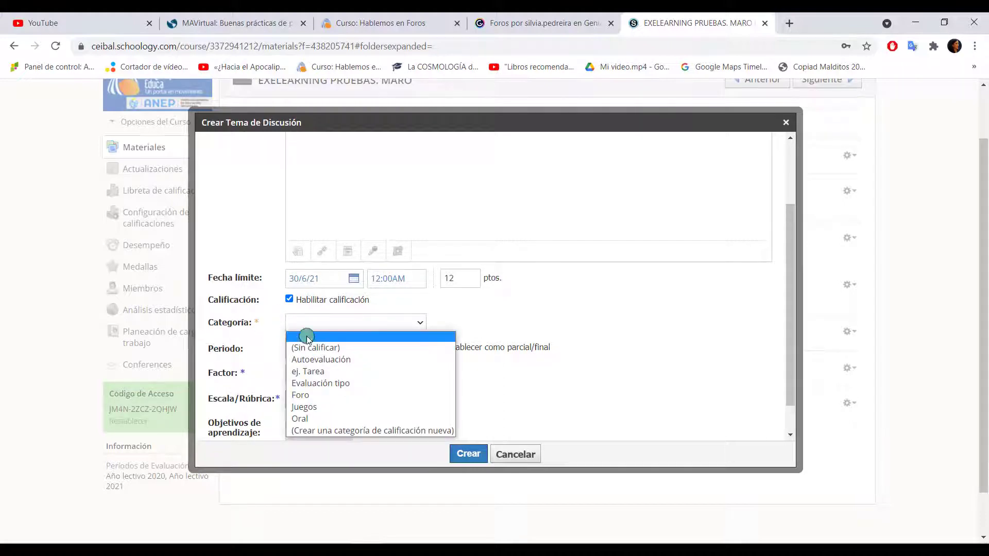
pyautogui.click(304, 348)
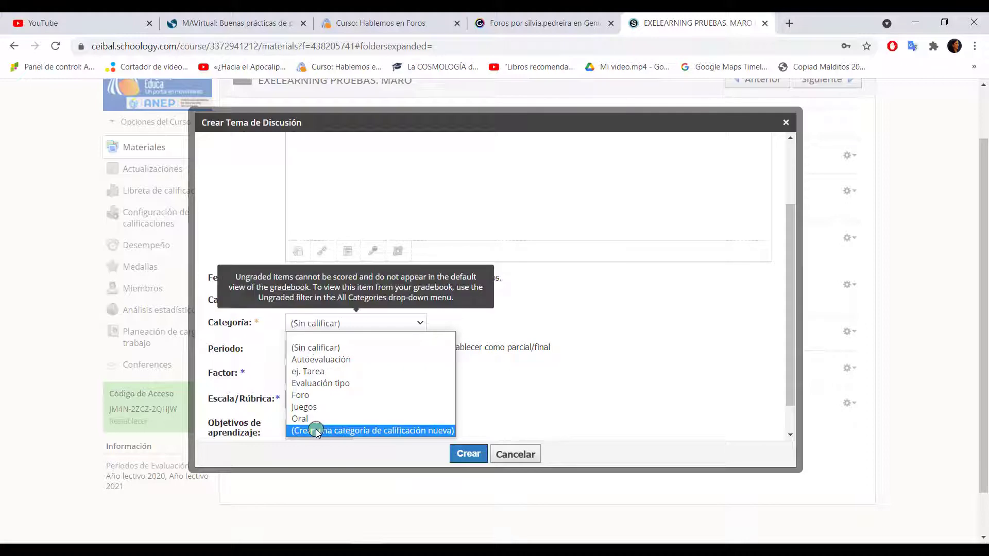
pyautogui.click(316, 430)
pyautogui.click(332, 324)
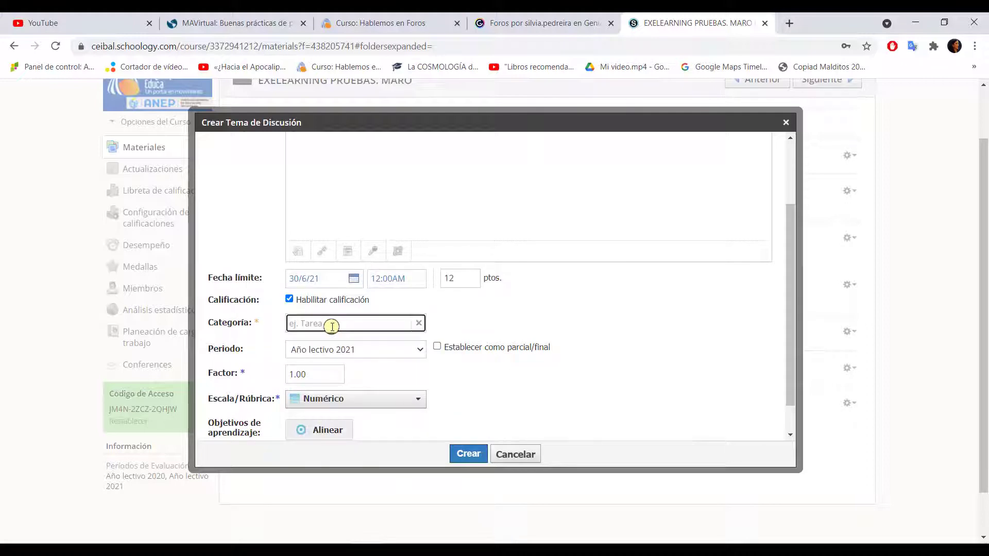
pyautogui.press('BackSpace')
pyautogui.press('BackSpace')
pyautogui.press('BackSpace')
pyautogui.write('Foro de discusión')
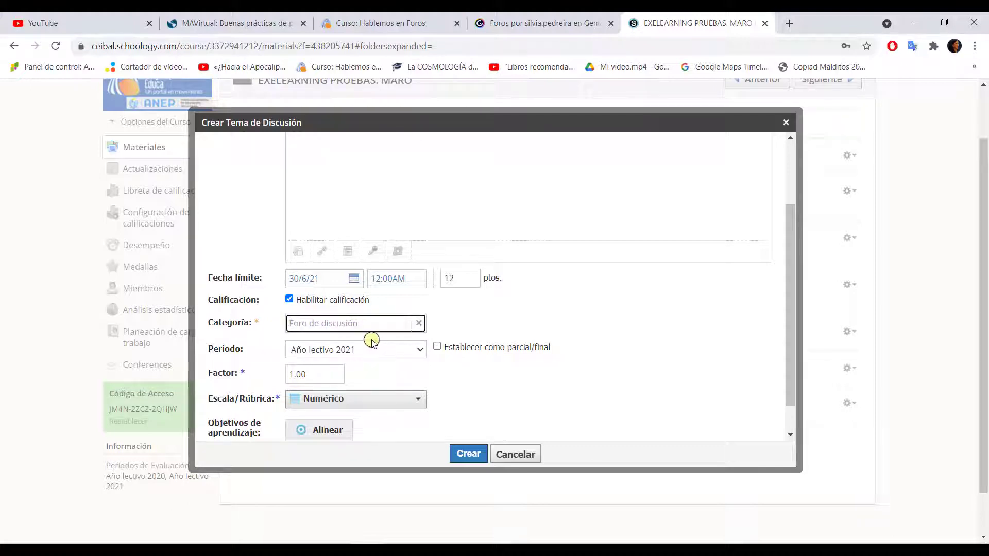
# Review the completed discussion settings and create the Foro social topic.
pyautogui.scroll(-1, 329, 356)
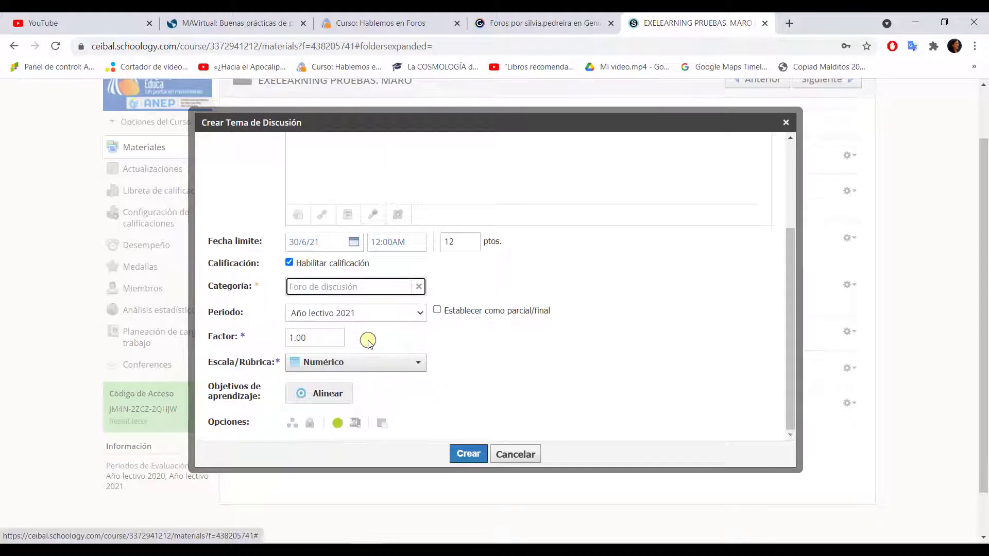
pyautogui.scroll(4, 494, 335)
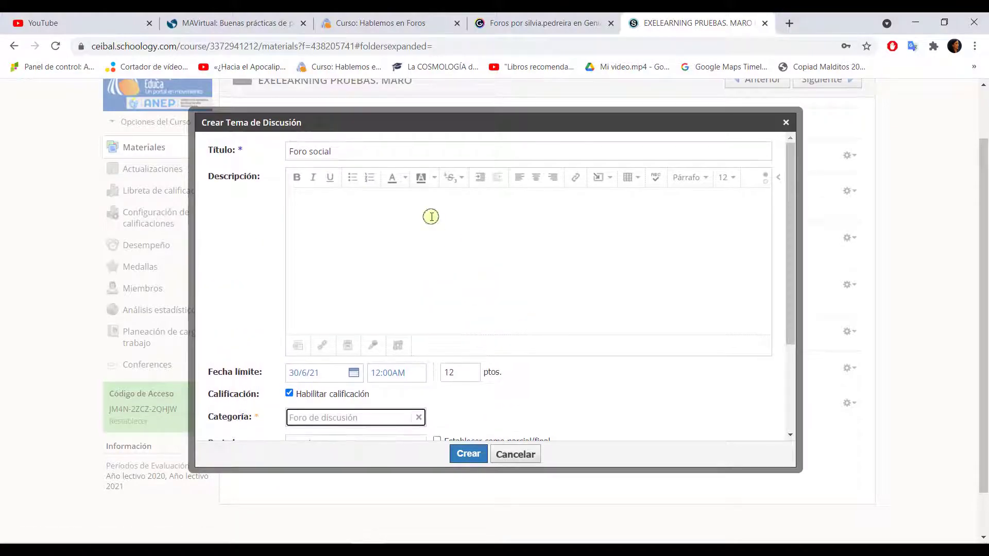
pyautogui.scroll(-4, 375, 243)
pyautogui.scroll(4, 326, 214)
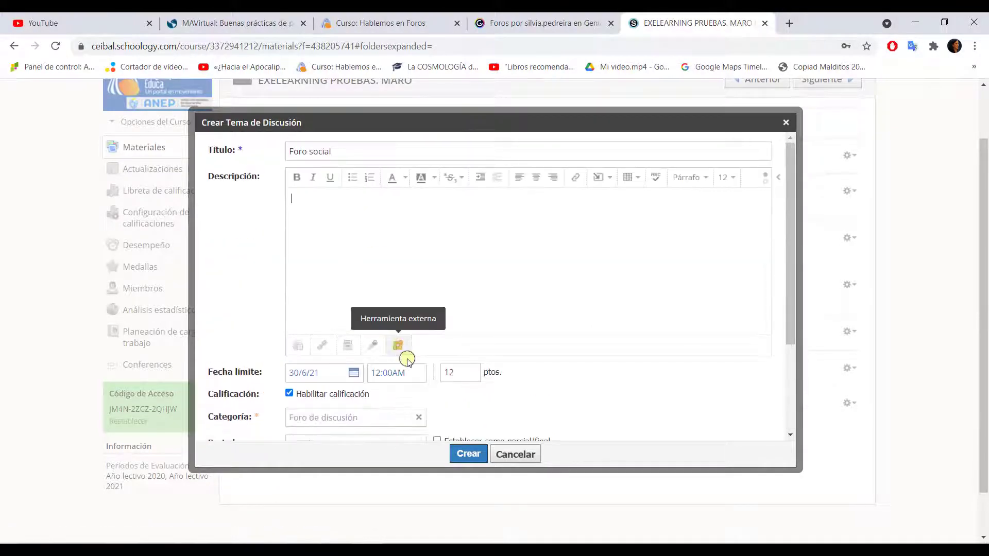
pyautogui.scroll(-5, 330, 193)
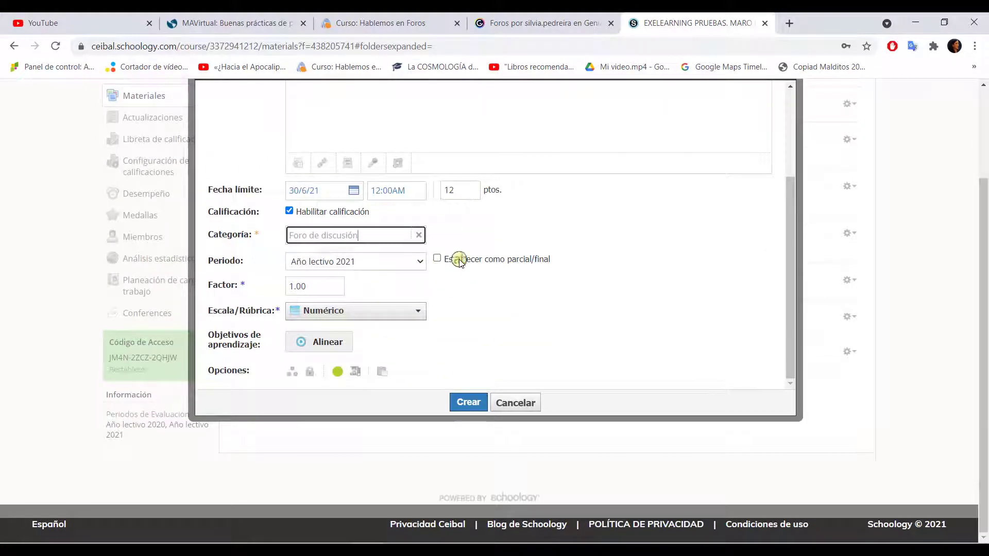
pyautogui.click(466, 402)
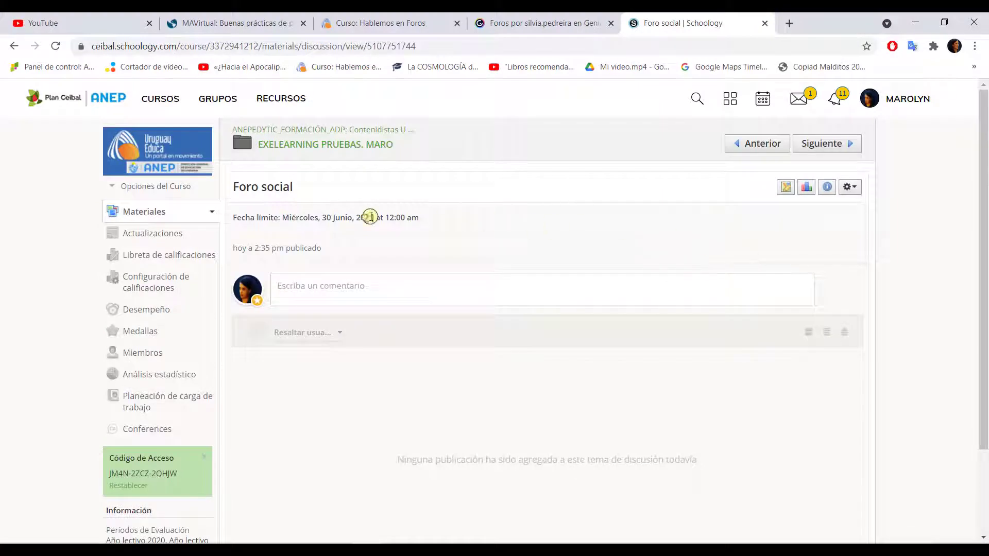
# Edit the Foro social topic so members must post before seeing other replies, and save the changes.
pyautogui.click(850, 187)
pyautogui.click(850, 204)
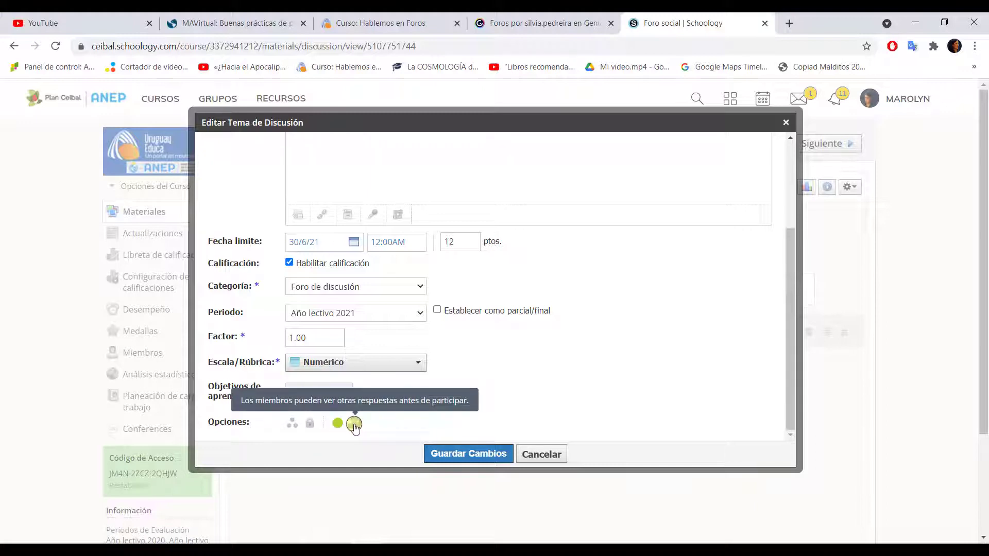
pyautogui.click(355, 424)
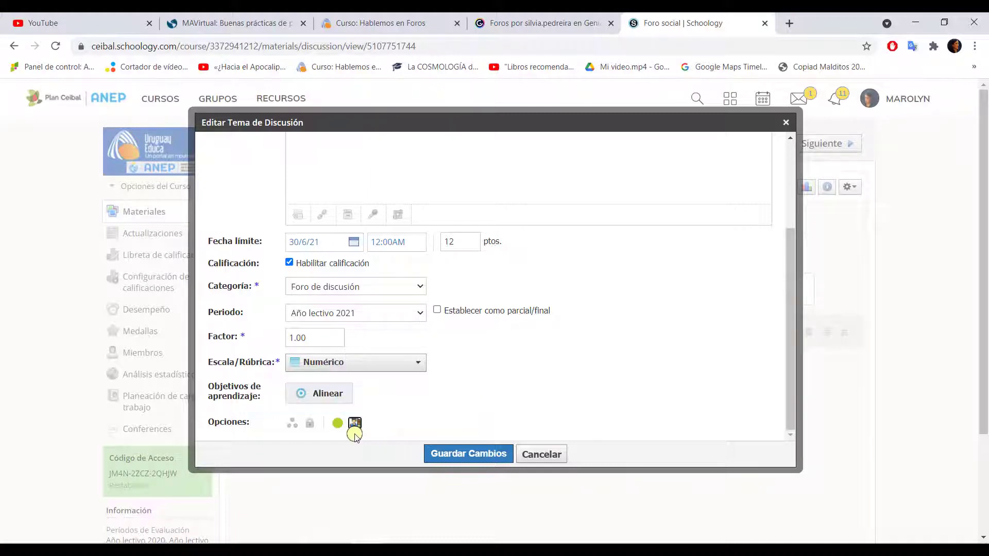
pyautogui.click(310, 428)
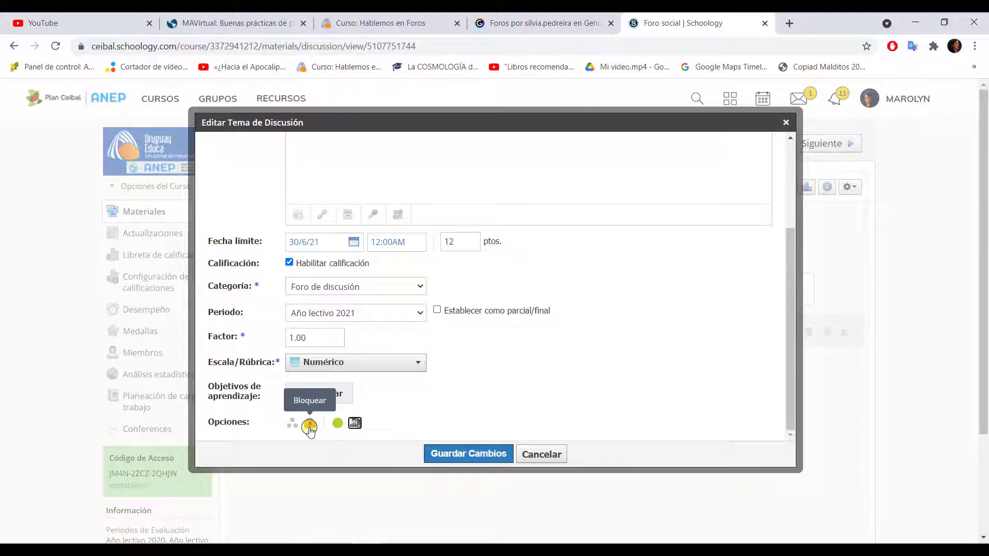
pyautogui.click(309, 429)
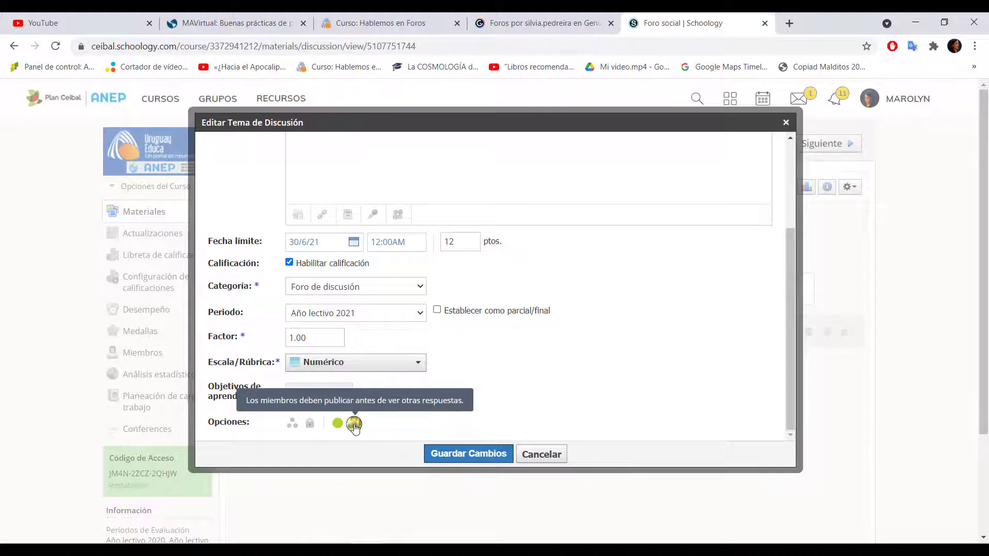
pyautogui.click(465, 452)
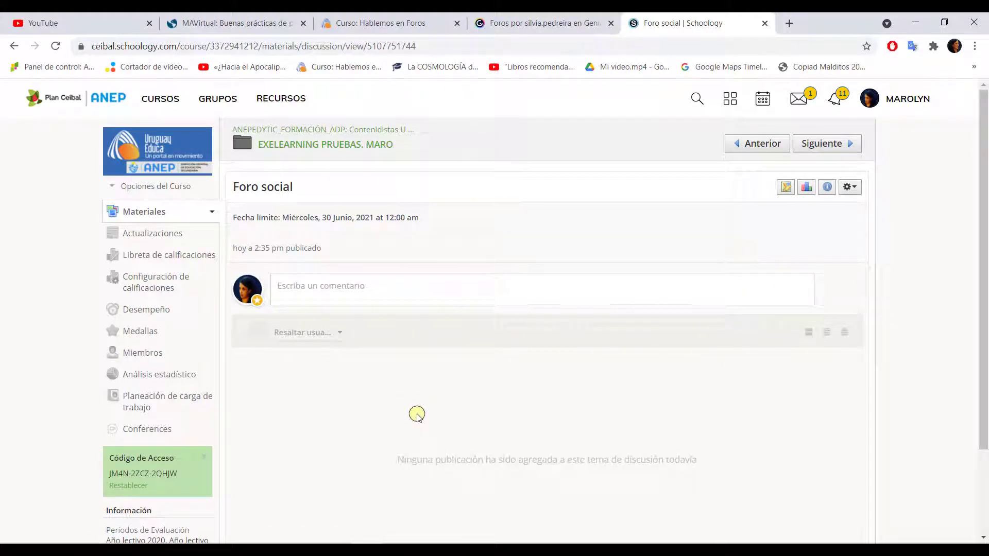
# Switch to the Genially forums presentation, advance past the Tipos de foros slide and look over the Canva comics page.
pyautogui.click(556, 27)
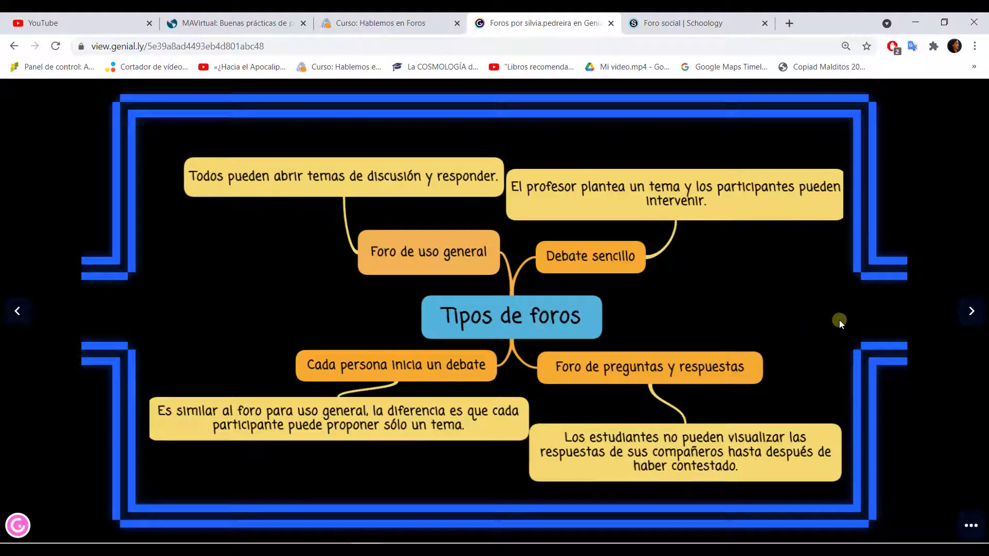
pyautogui.click(961, 316)
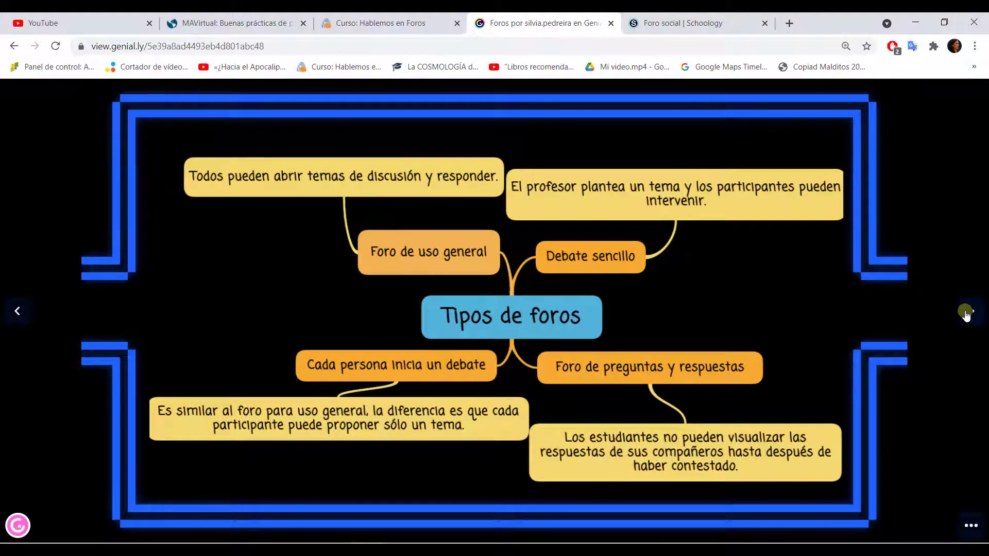
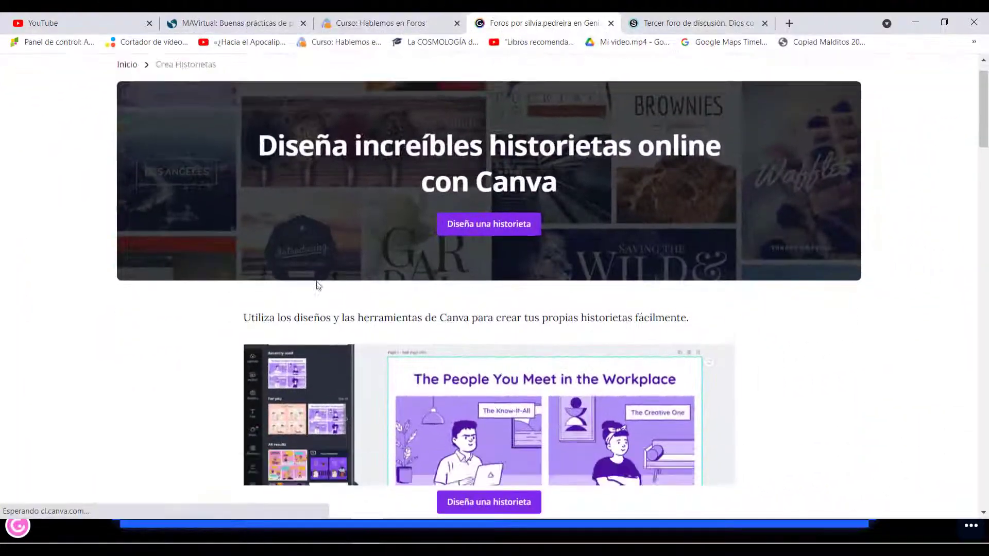
pyautogui.scroll(-3, 317, 281)
pyautogui.scroll(-3, 381, 364)
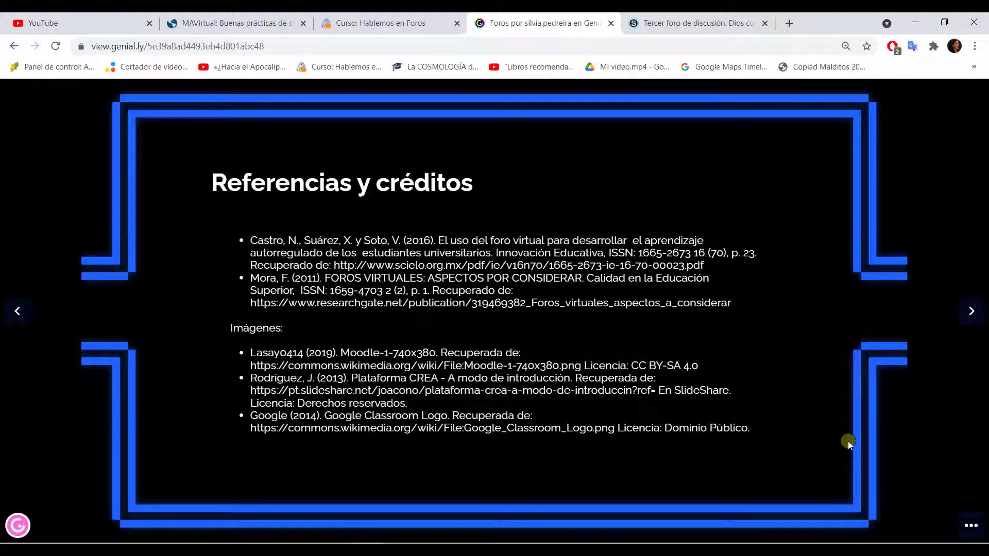
# Advance the presentation from the references to the Equipo slide and switch back to Schoology.
pyautogui.click(973, 314)
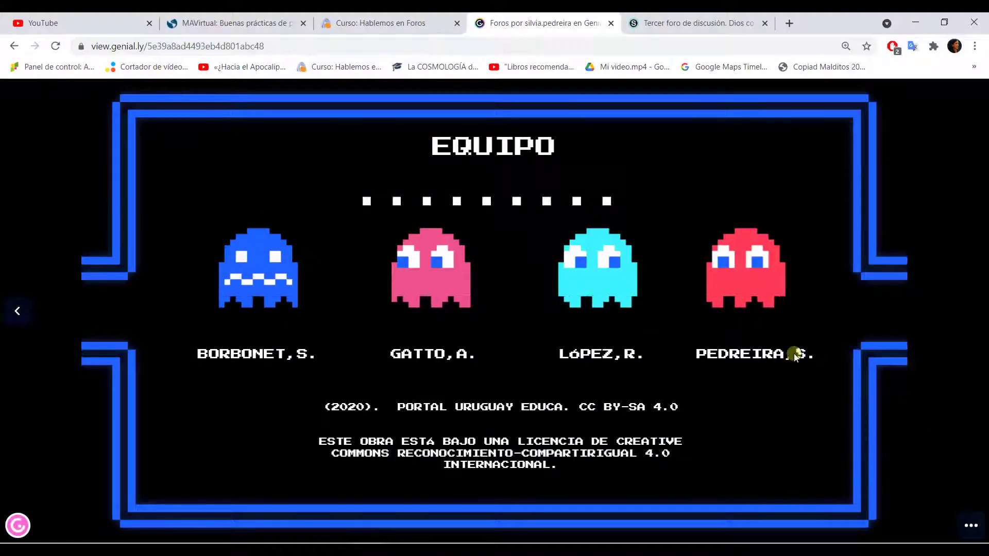
pyautogui.click(669, 24)
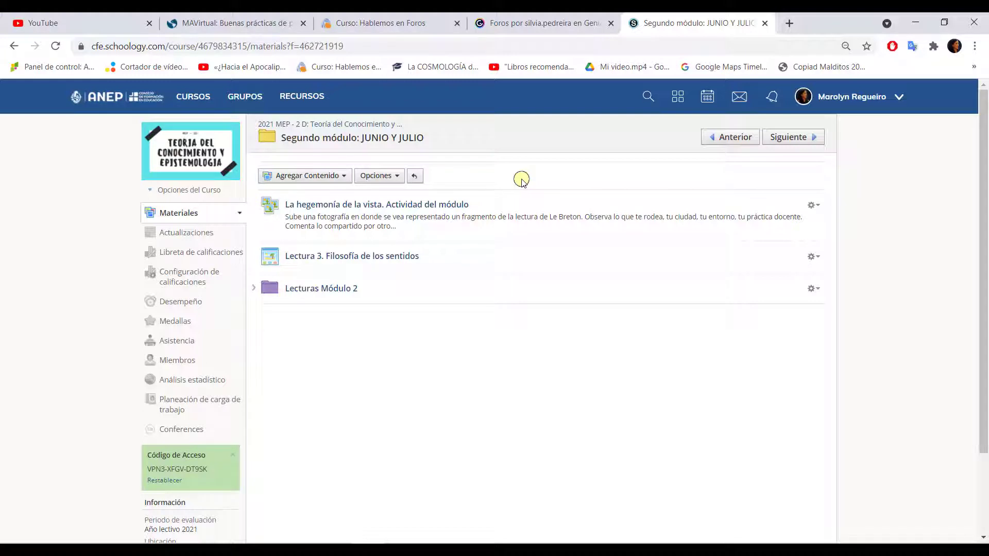
# Open the La hegemonía de la vista album and look over the instructions and posted images of the Actividad inicial album.
pyautogui.click(458, 206)
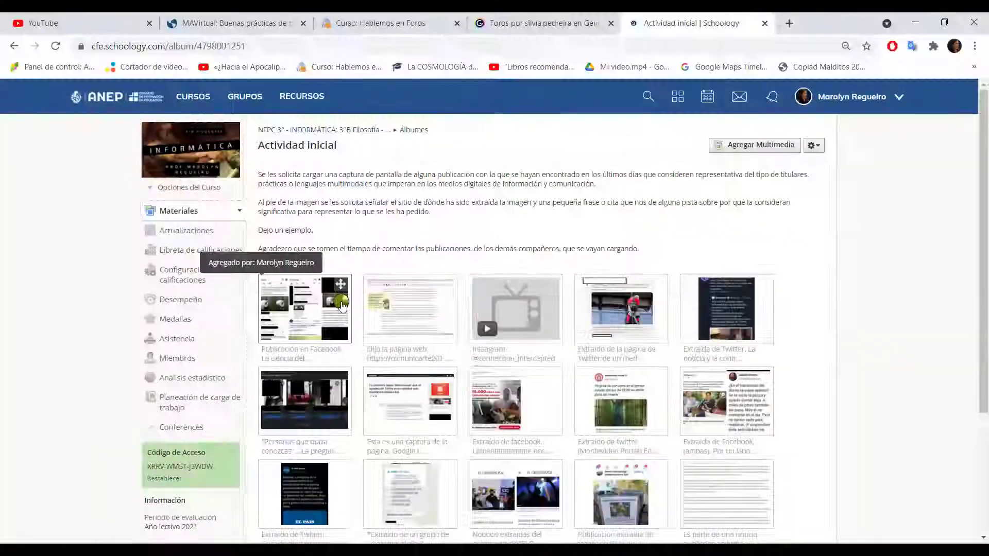
pyautogui.scroll(-1, 341, 301)
pyautogui.scroll(2, 618, 332)
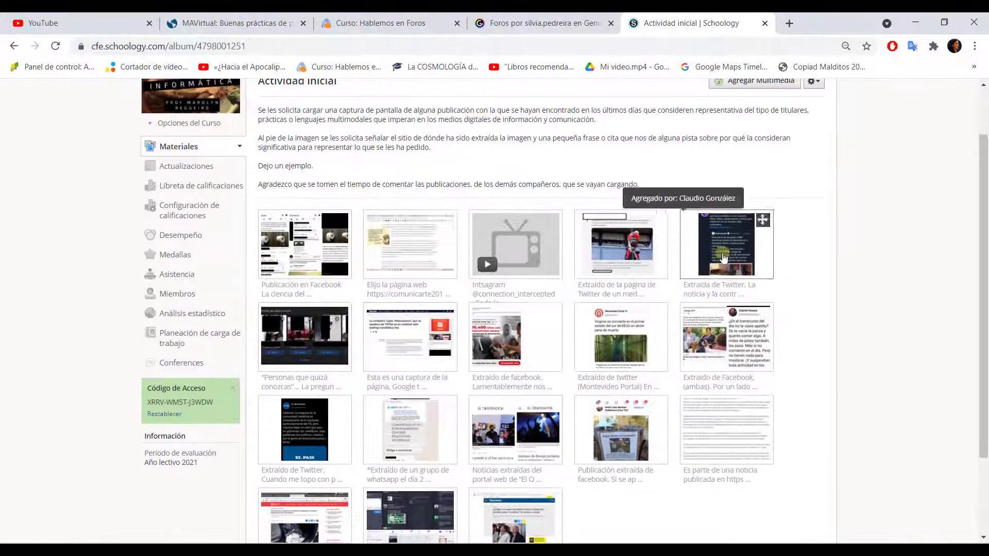
pyautogui.scroll(2, 515, 232)
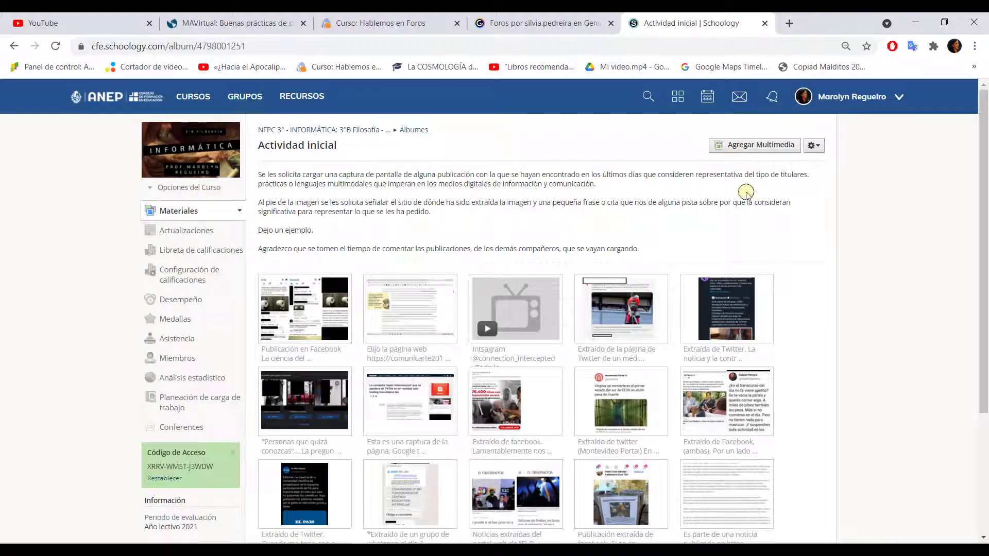
# Add the image wallpaperbetter.com_1280x1024 from the desktop folder Filopolis to the Actividad inicial album.
pyautogui.click(748, 149)
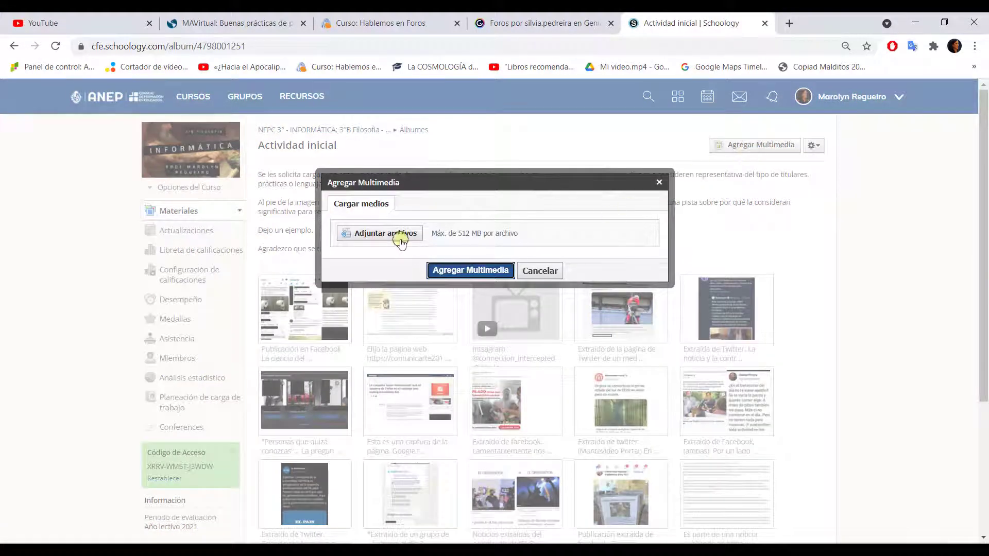
pyautogui.click(401, 234)
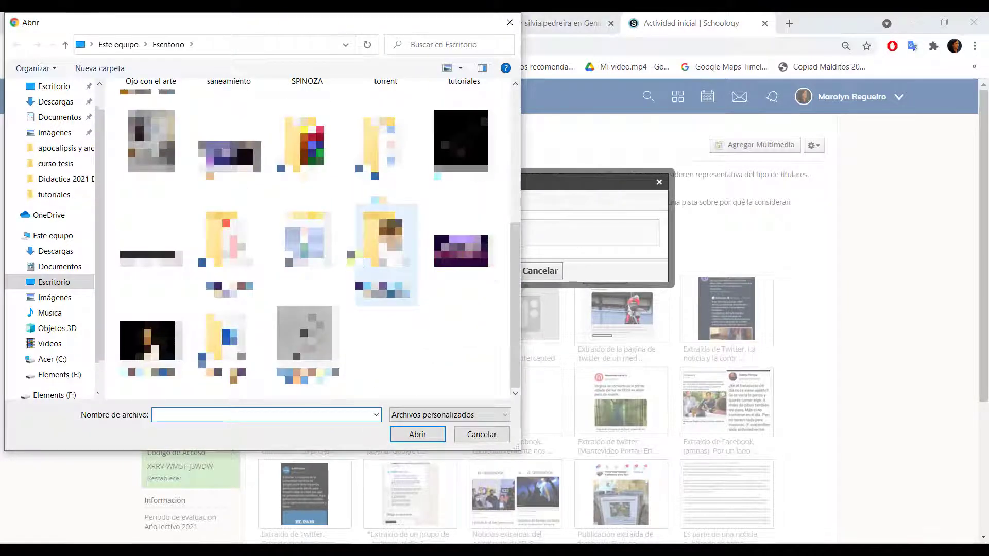
pyautogui.click(386, 253)
pyautogui.press('Return')
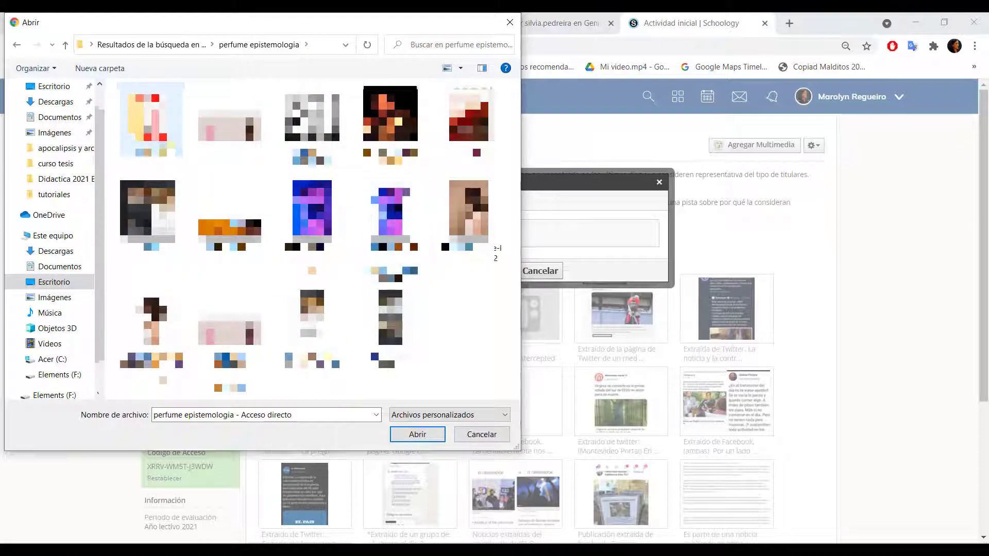
pyautogui.click(316, 215)
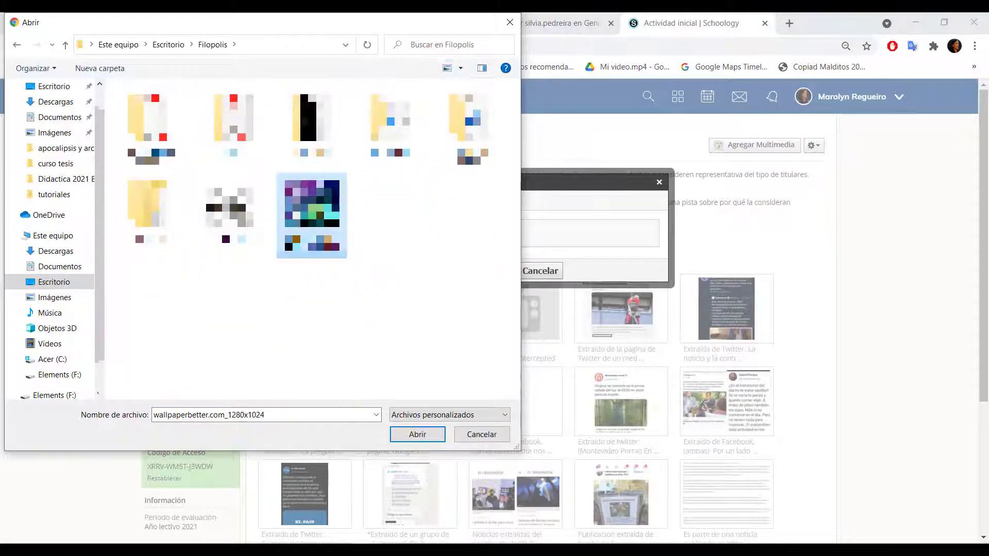
pyautogui.click(415, 434)
pyautogui.scroll(-3, 567, 448)
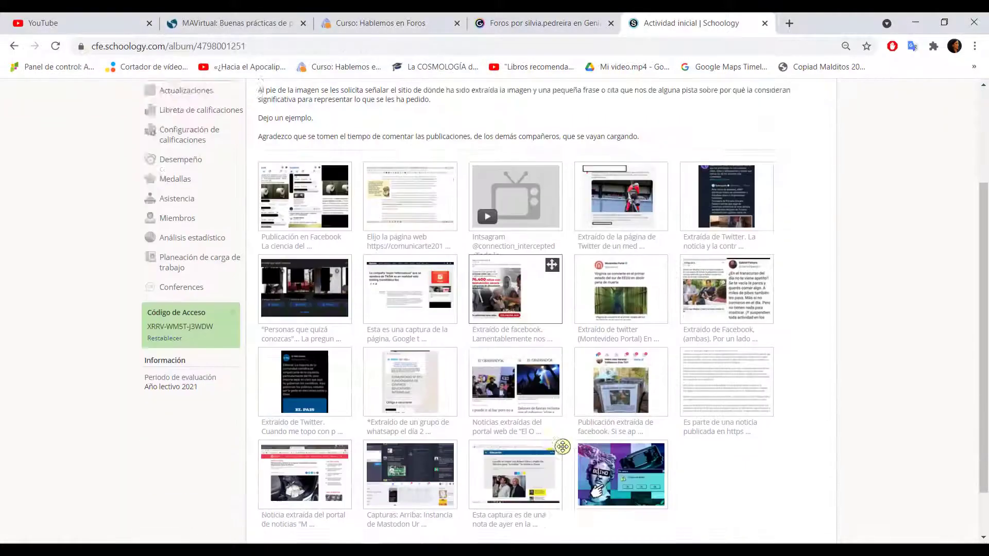
# View the uploaded image full size, advance to the album's second item and examine its caption and comment box.
pyautogui.click(633, 442)
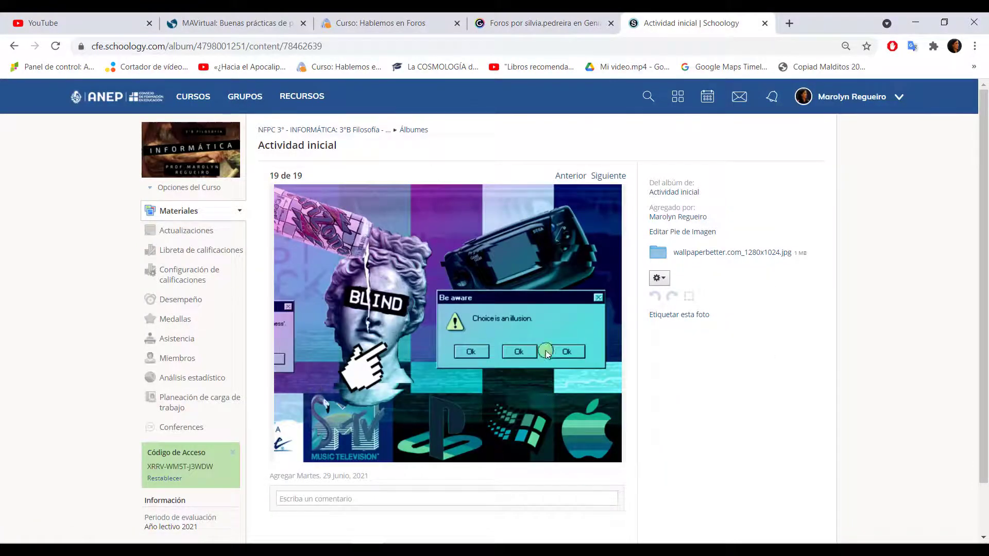
pyautogui.click(606, 177)
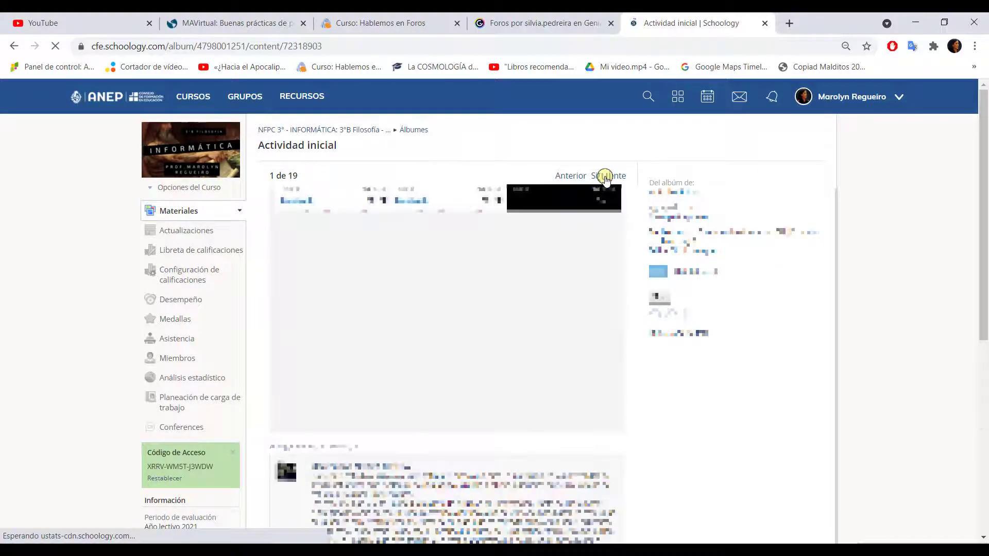
pyautogui.click(605, 178)
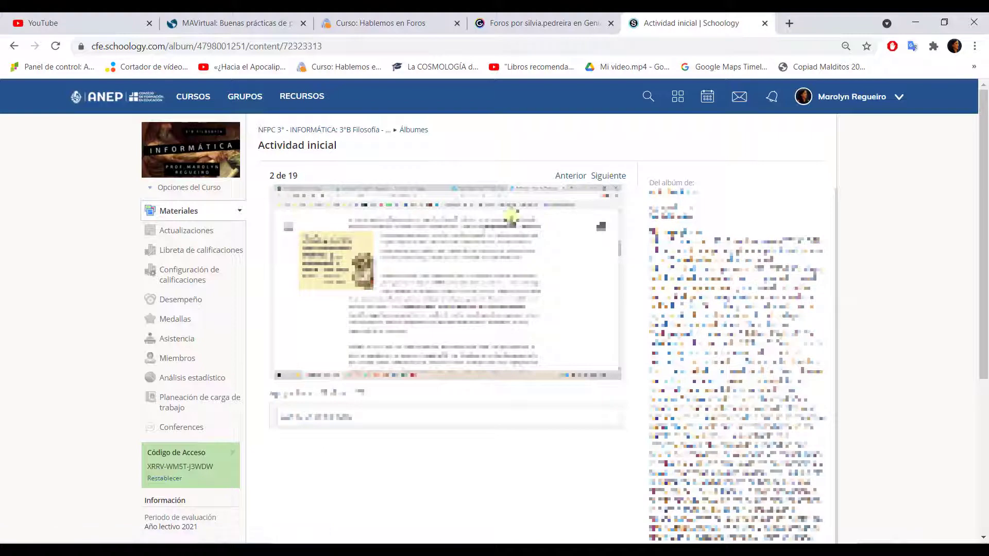
pyautogui.click(324, 418)
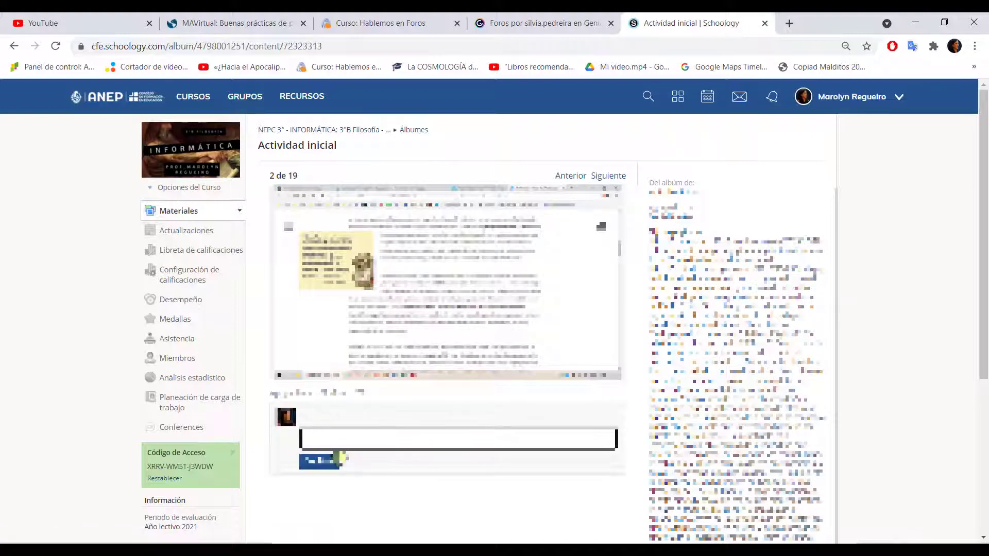
pyautogui.scroll(-3, 429, 473)
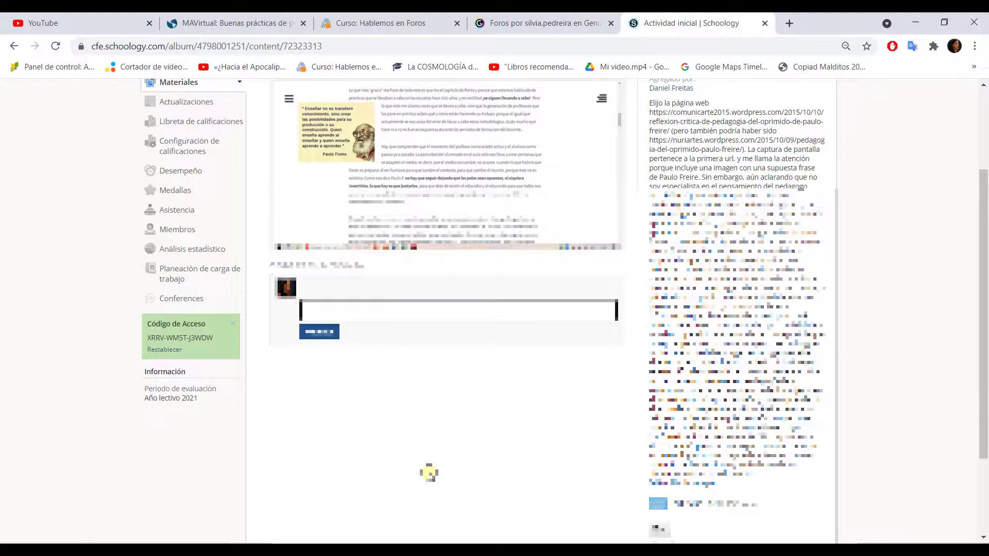
pyautogui.scroll(3, 429, 473)
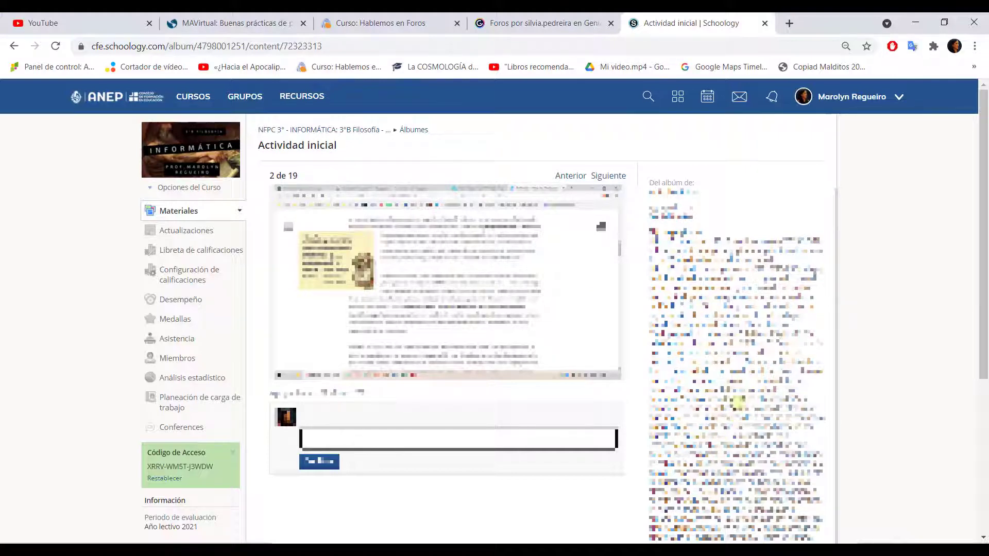
pyautogui.scroll(-1, 738, 343)
# Browse the album's third, fourth and fifth items and look through the comments posted under each one.
pyautogui.click(613, 120)
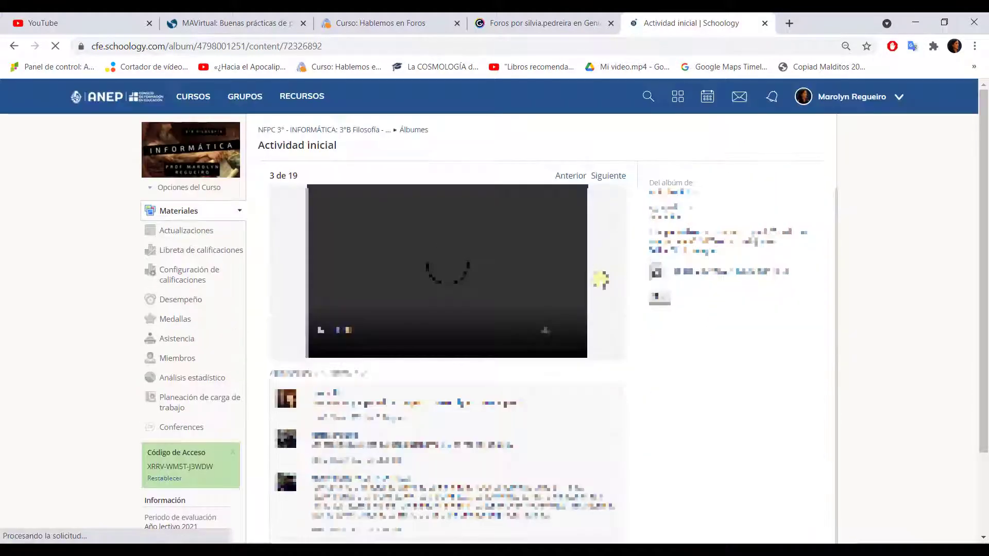
pyautogui.scroll(-3, 598, 280)
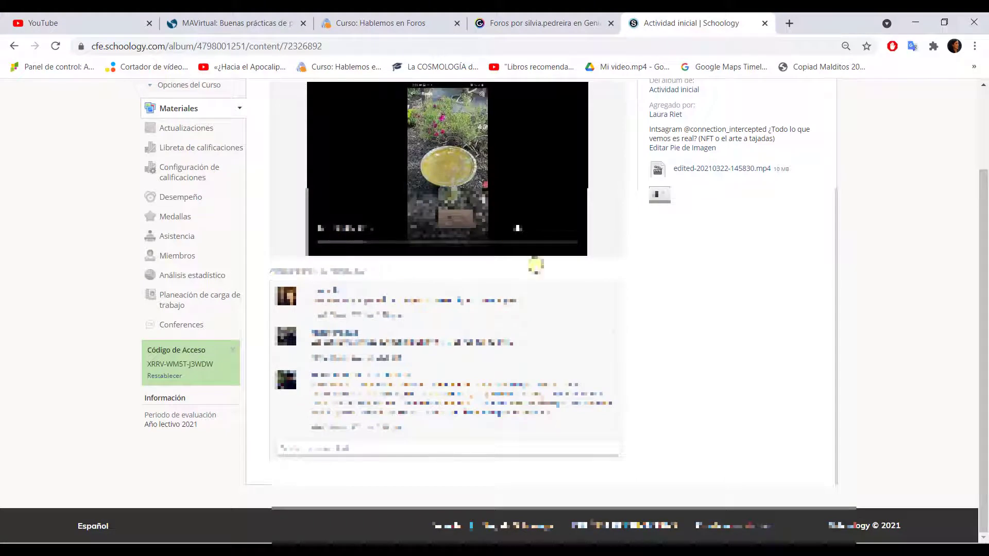
pyautogui.scroll(1, 533, 341)
pyautogui.scroll(1, 530, 342)
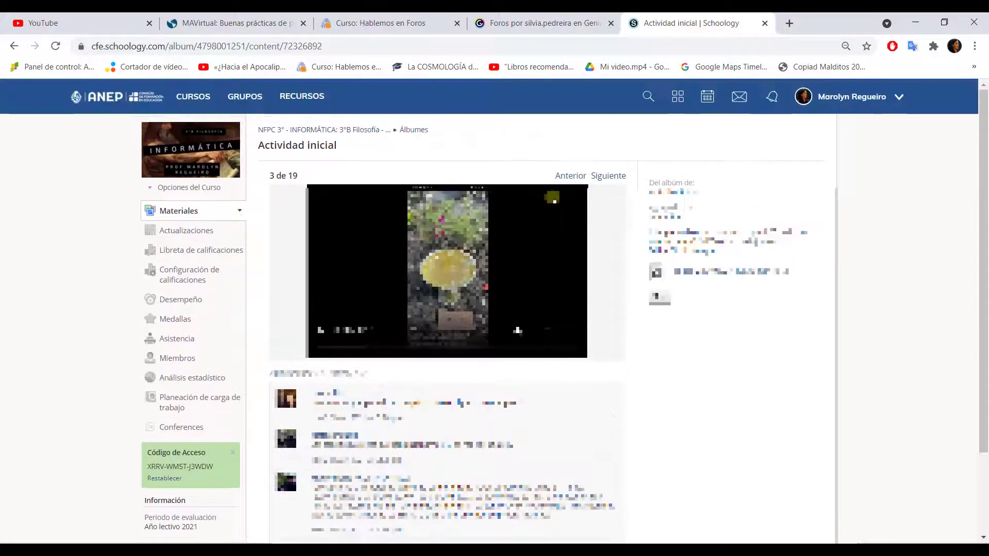
pyautogui.click(612, 177)
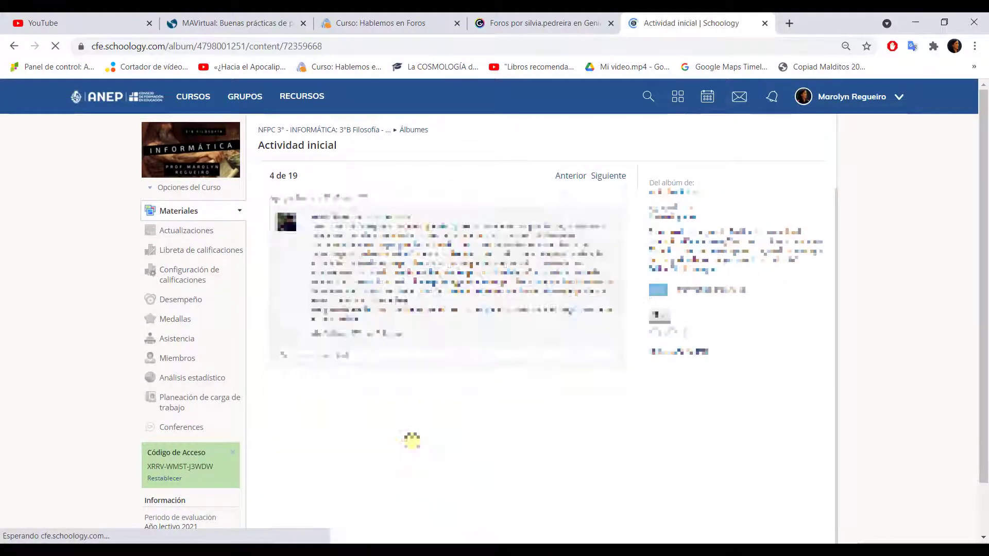
pyautogui.scroll(-3, 412, 441)
pyautogui.scroll(3, 358, 453)
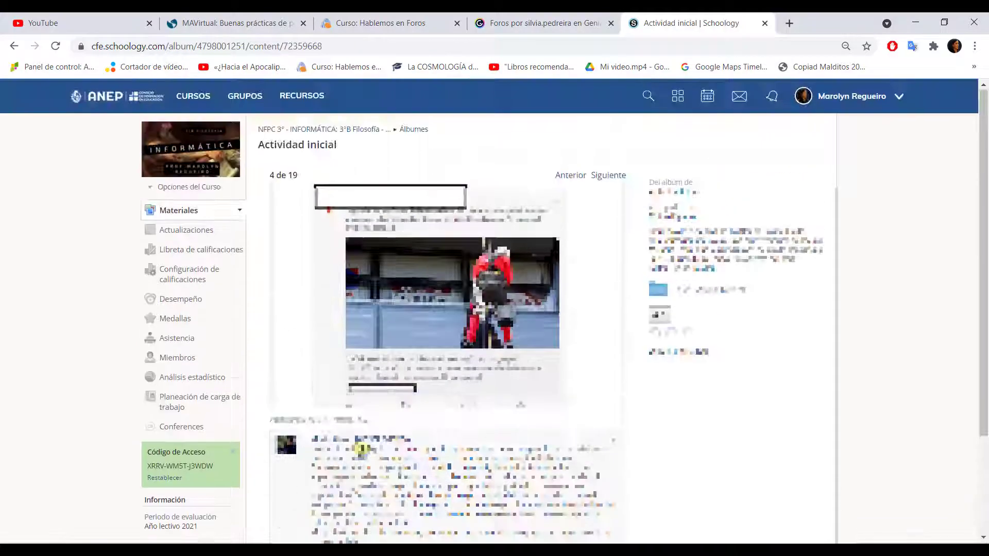
pyautogui.click(608, 175)
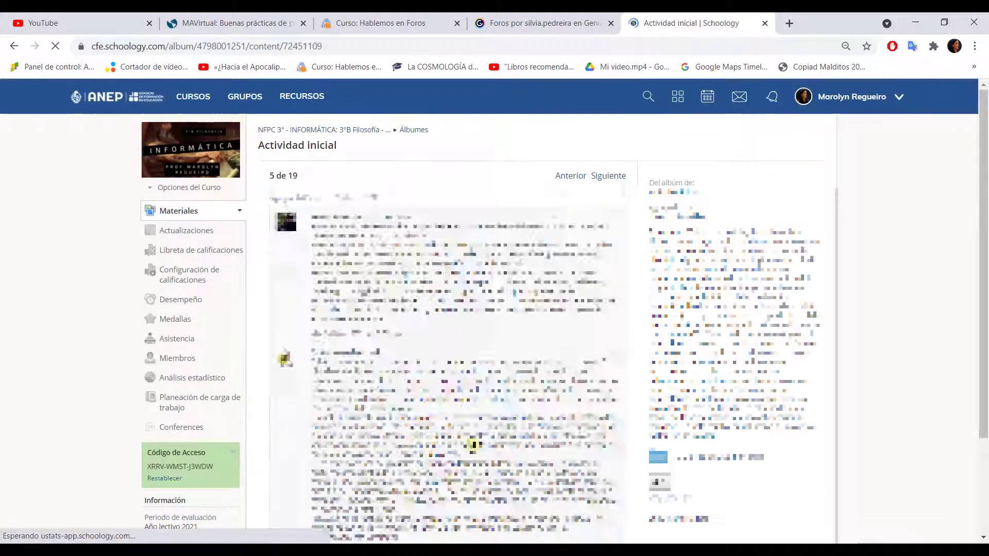
pyautogui.scroll(-5, 473, 446)
pyautogui.scroll(-10, 473, 446)
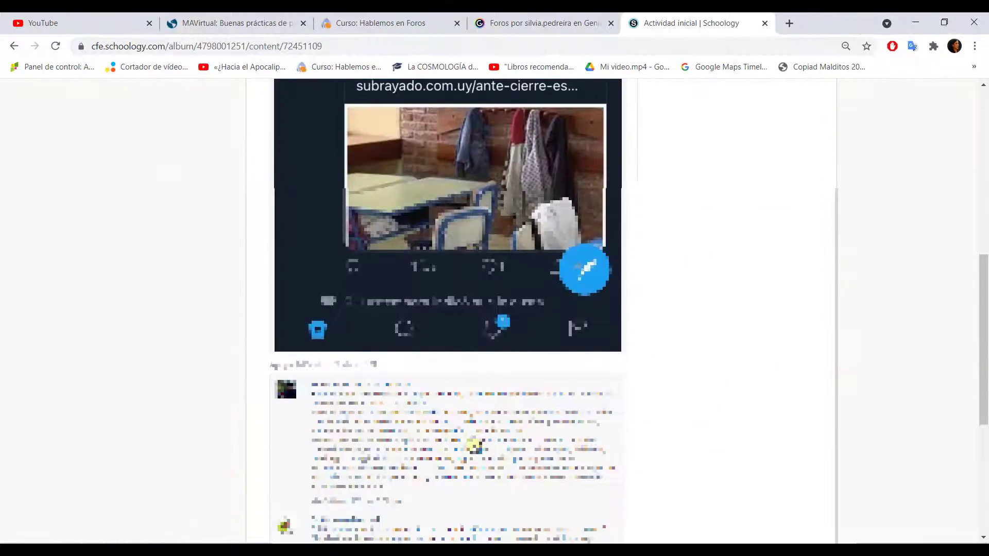
pyautogui.scroll(15, 597, 193)
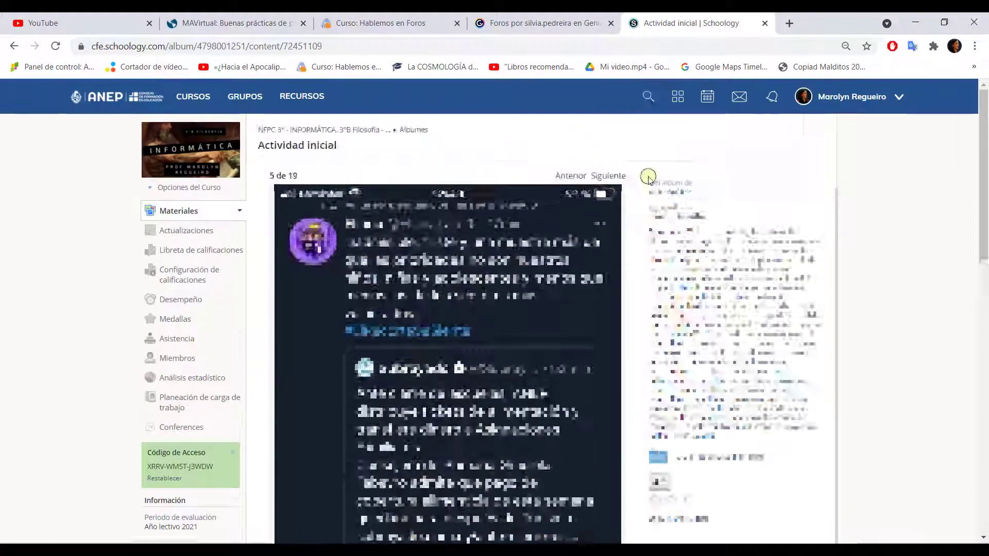
pyautogui.click(648, 178)
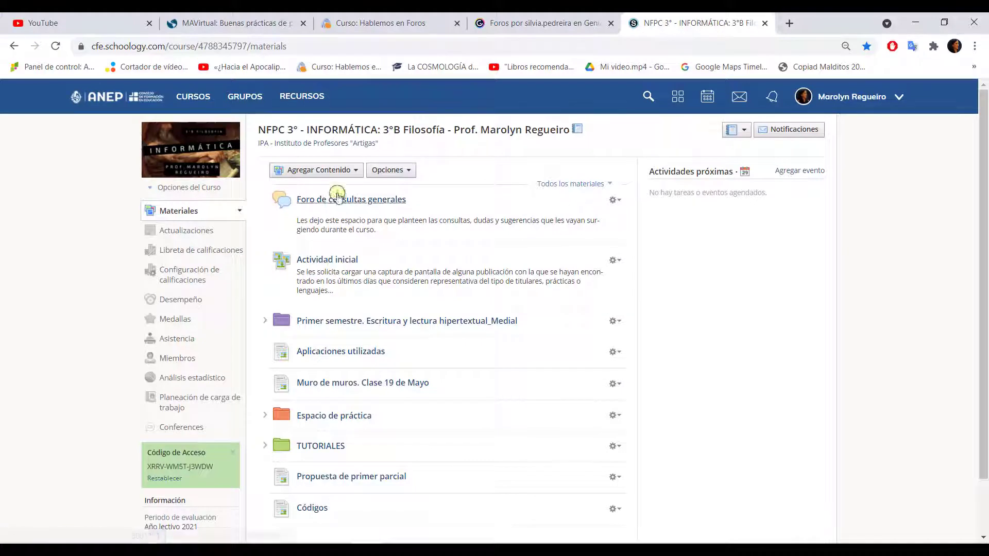
# Open the form for a new media album, look over its title, description and option settings, and cancel it.
pyautogui.click(343, 174)
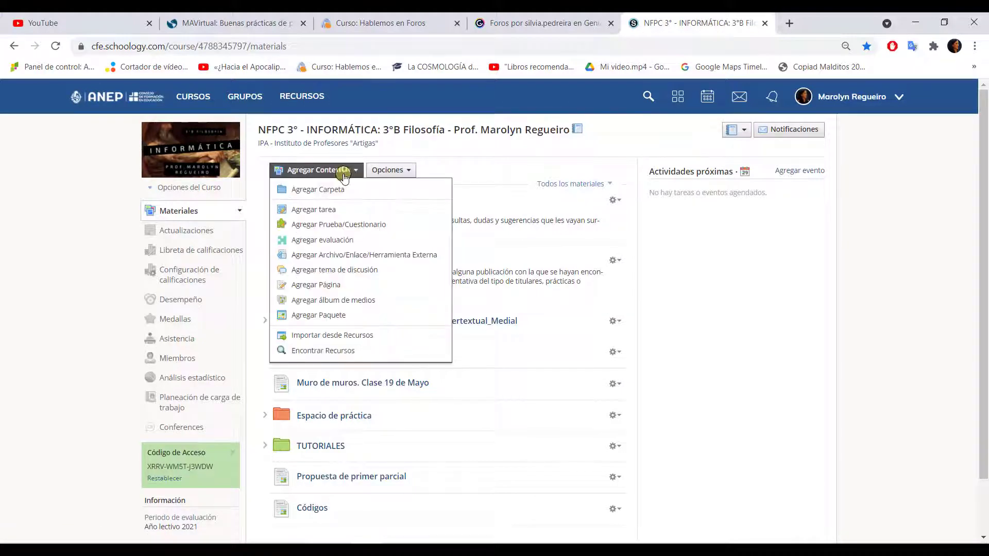
pyautogui.click(350, 299)
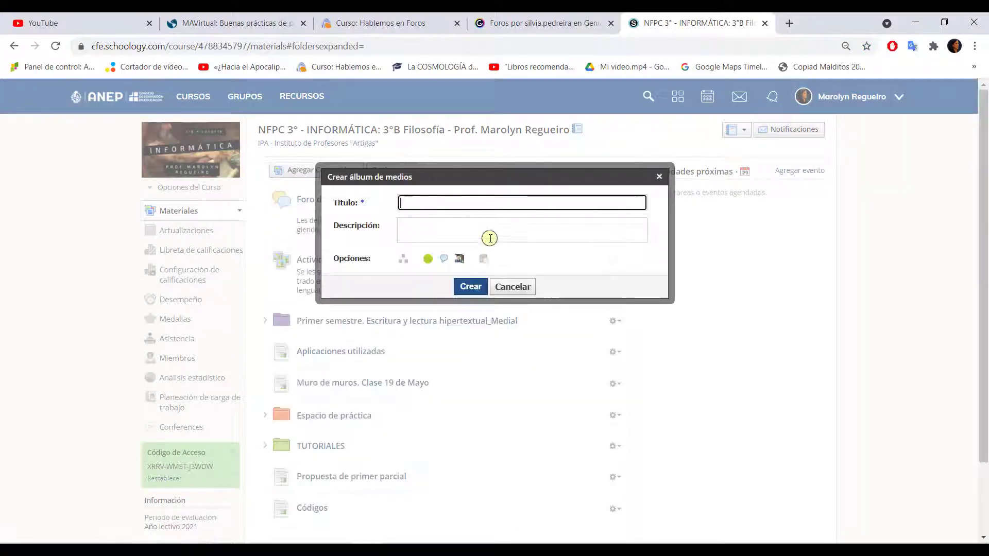
pyautogui.click(408, 201)
pyautogui.click(373, 236)
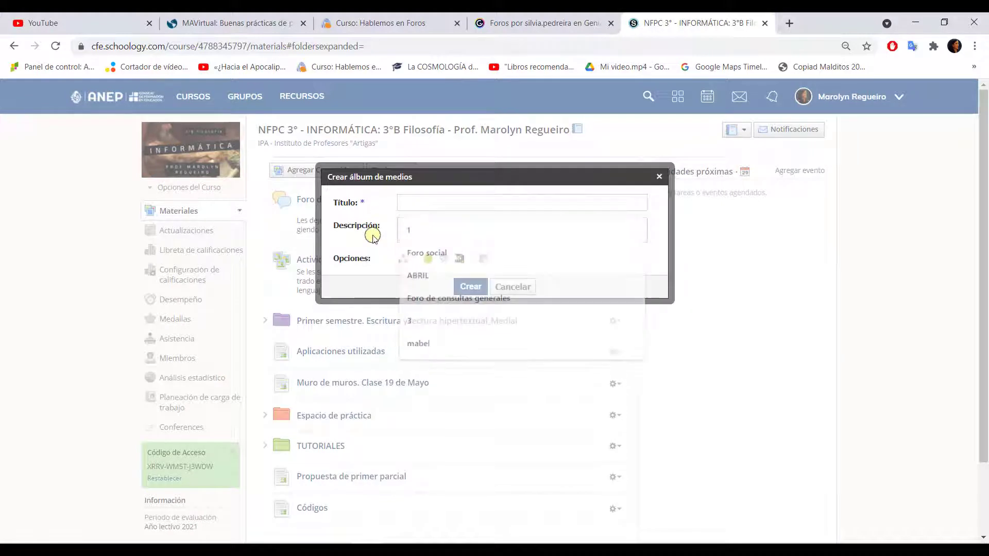
pyautogui.click(425, 233)
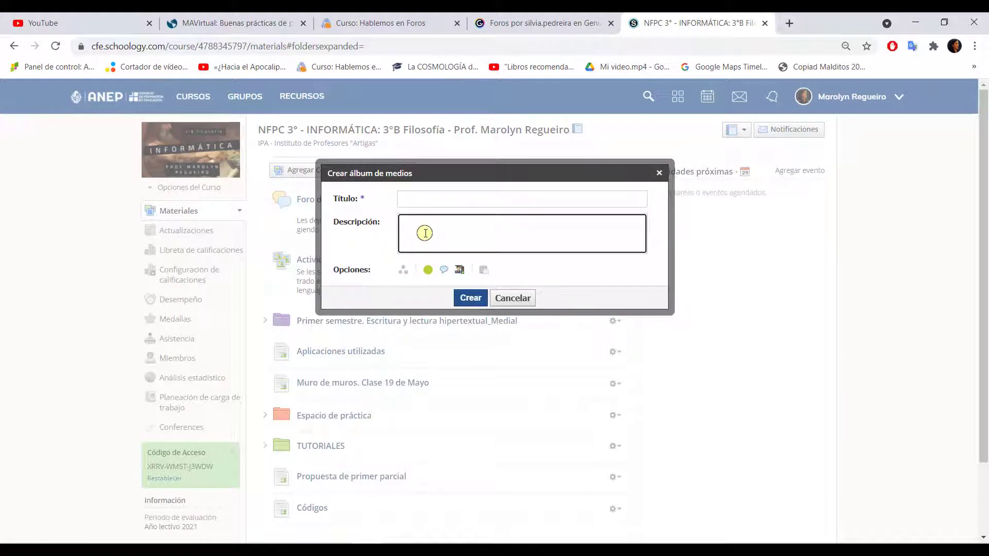
pyautogui.click(458, 271)
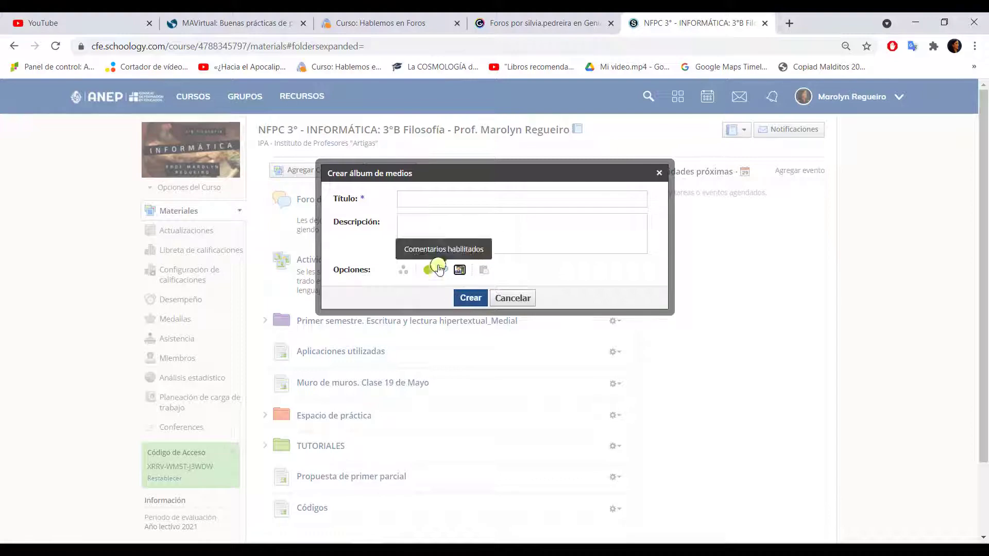
pyautogui.click(514, 299)
# Reopen the Actividad inicial album and browse its items from the first to the fifth.
pyautogui.click(343, 263)
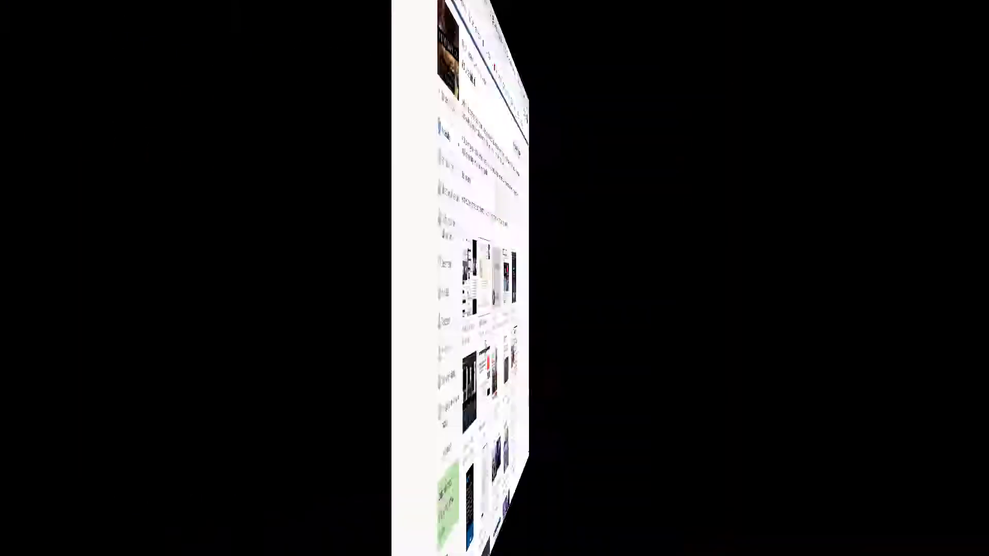
pyautogui.scroll(-10, 473, 339)
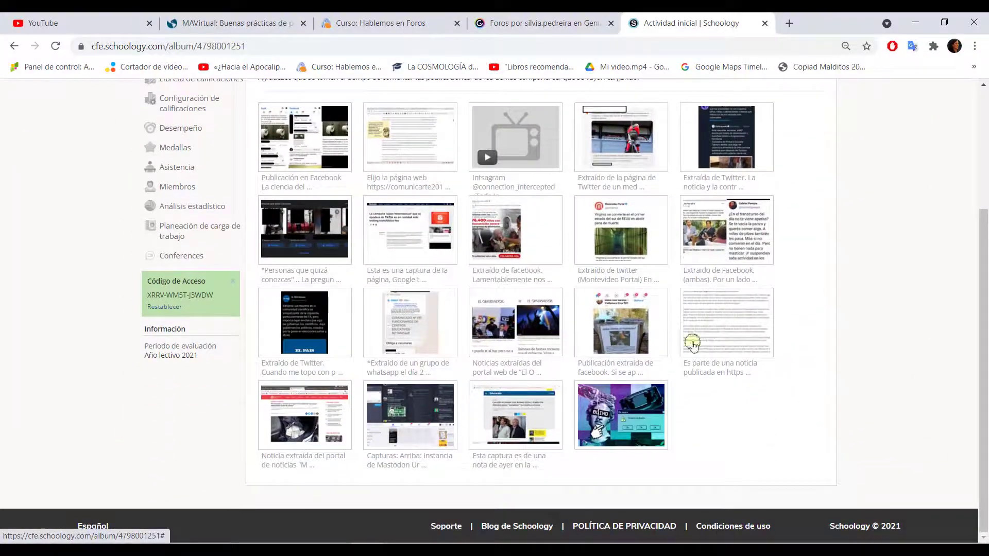
pyautogui.click(320, 150)
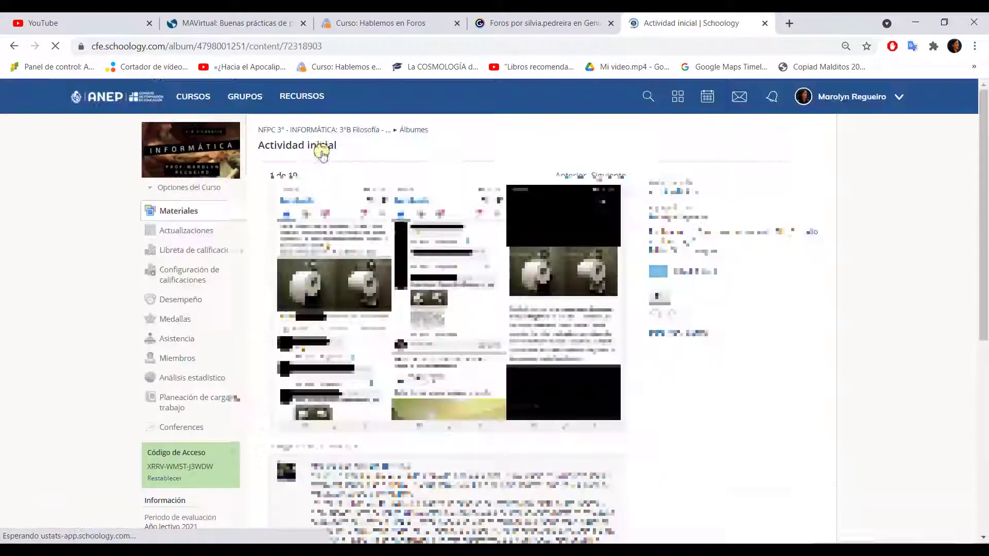
pyautogui.click(614, 175)
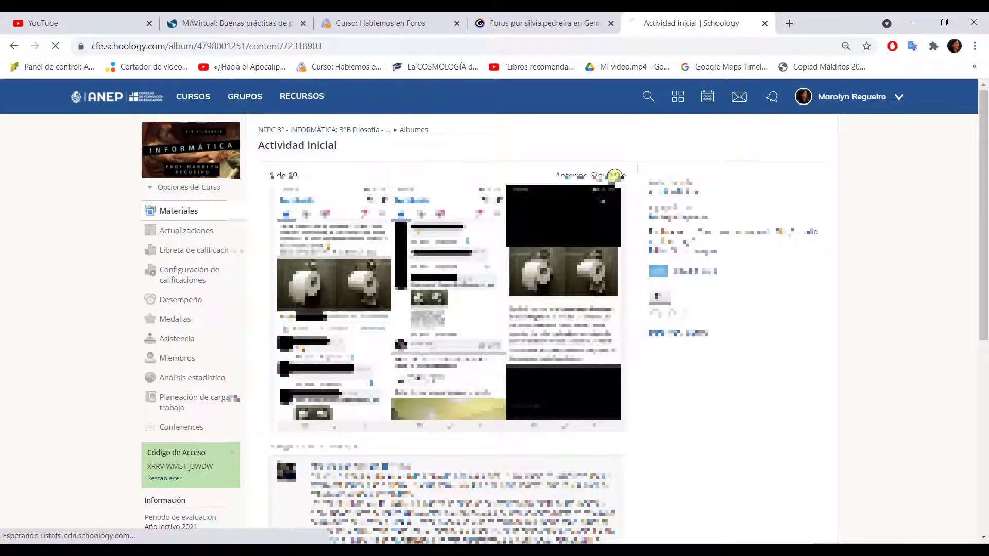
pyautogui.click(614, 175)
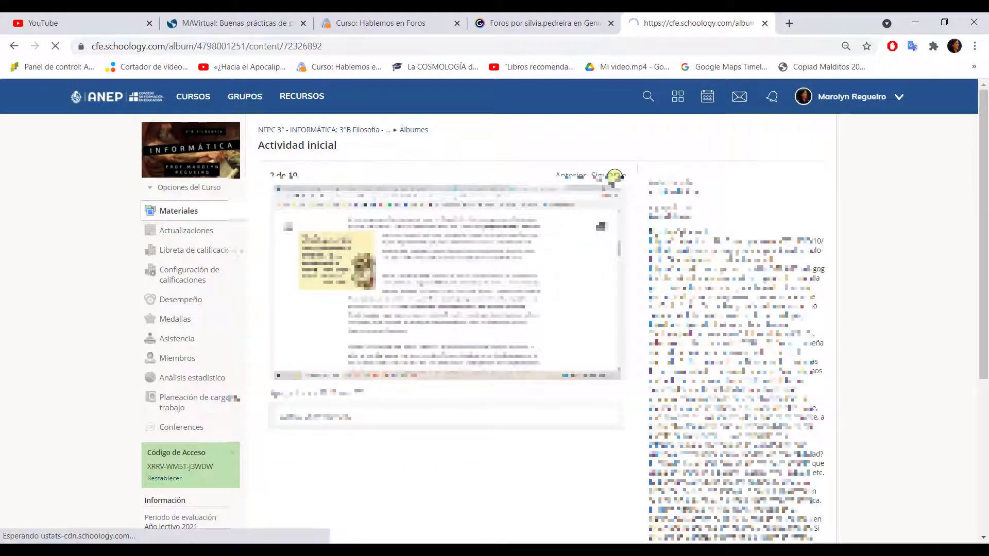
pyautogui.click(614, 175)
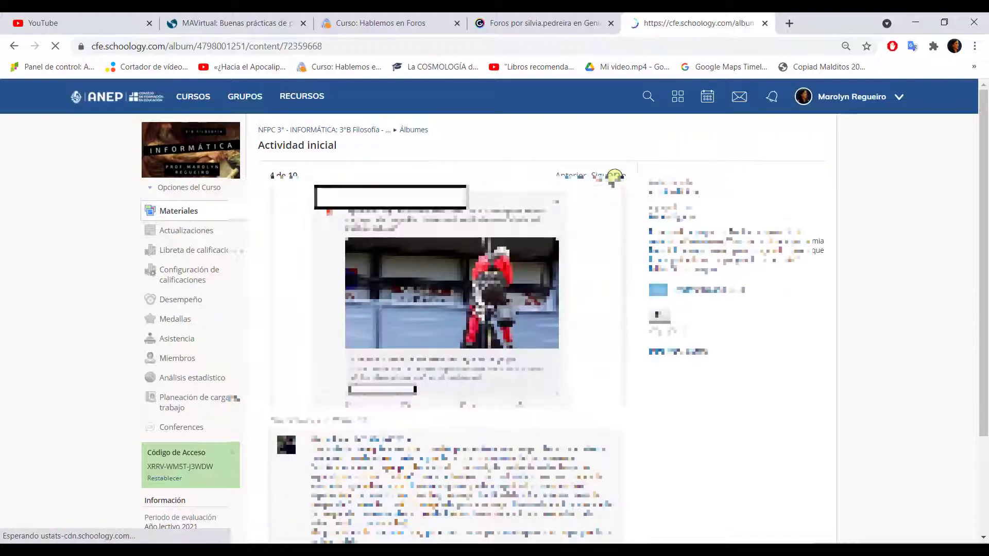
pyautogui.click(615, 176)
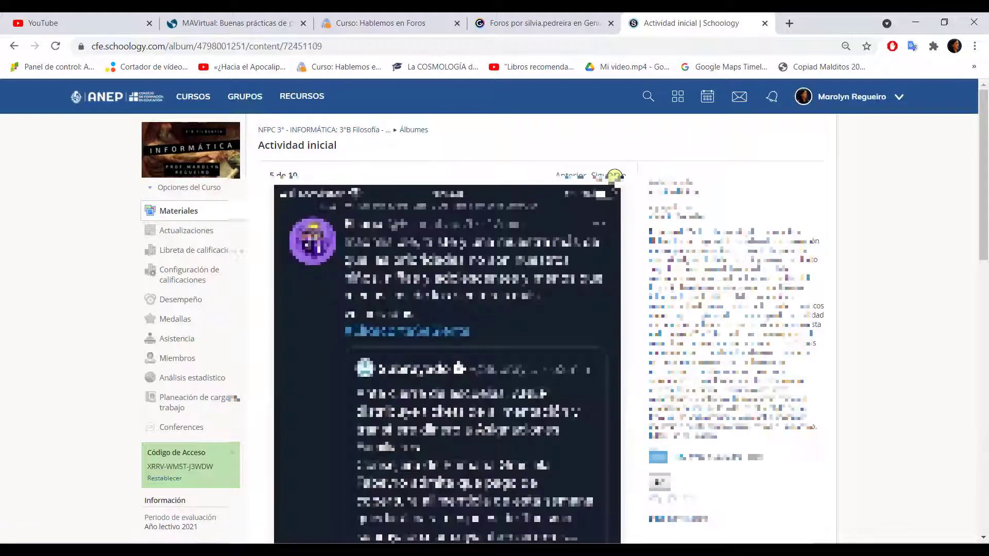
# Browse the Actividad inicial album from the sixth to the ninth item and look through the ninth item's comments.
pyautogui.click(615, 175)
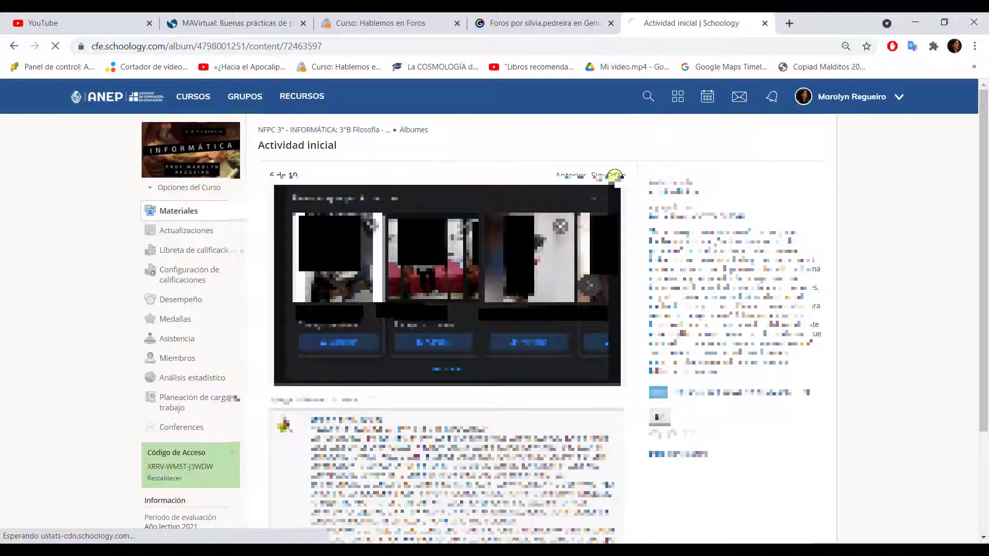
pyautogui.click(615, 175)
pyautogui.click(614, 175)
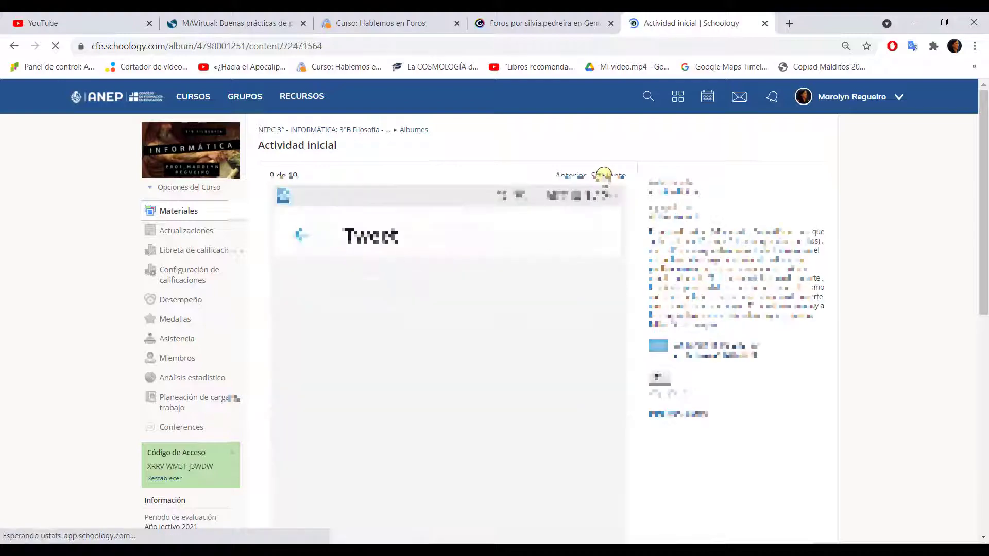
pyautogui.scroll(-6, 463, 357)
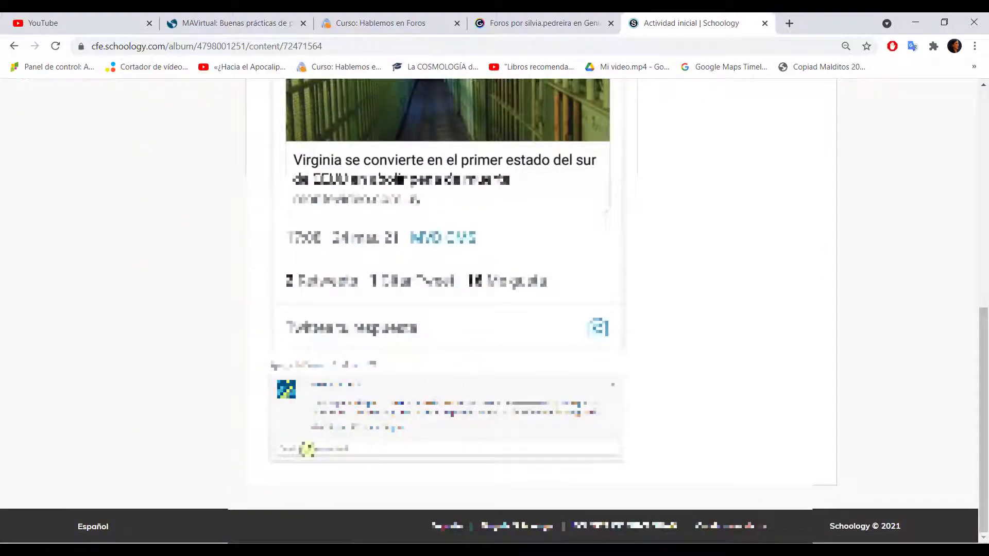
pyautogui.scroll(5, 385, 393)
pyautogui.scroll(-5, 385, 394)
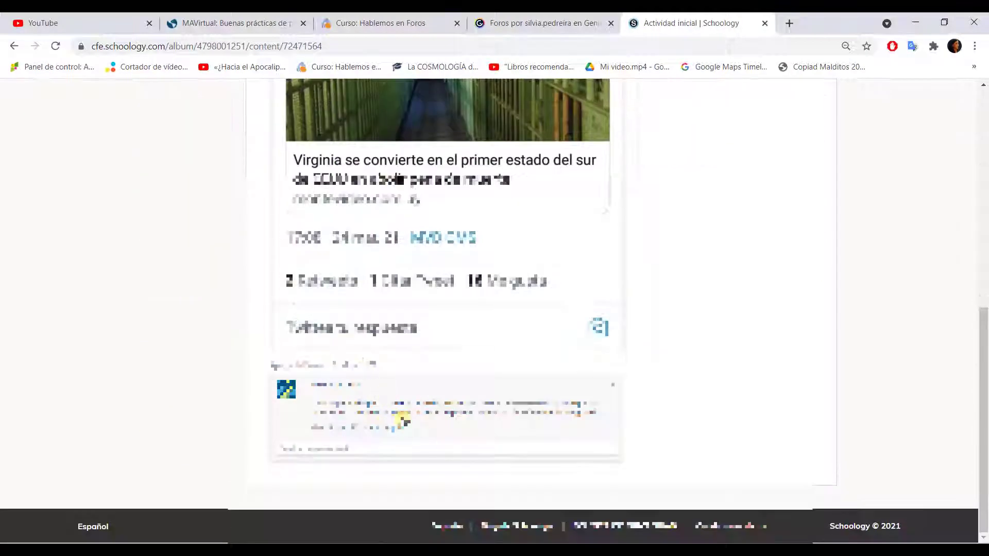
pyautogui.scroll(10, 392, 409)
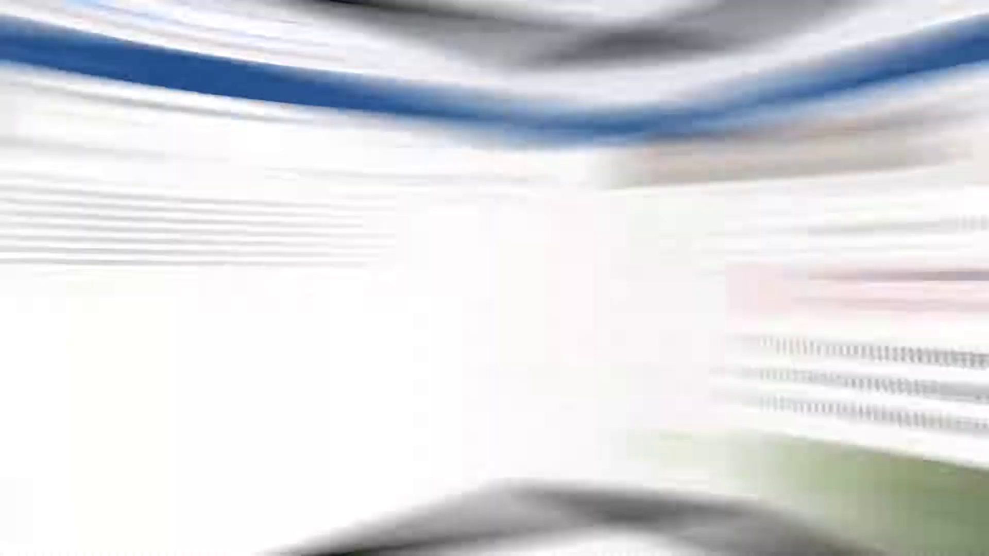
# Switch to the Padlet dashboard and open the Preguntómetro wall from the list of padlets.
pyautogui.click(273, 46)
pyautogui.write('p')
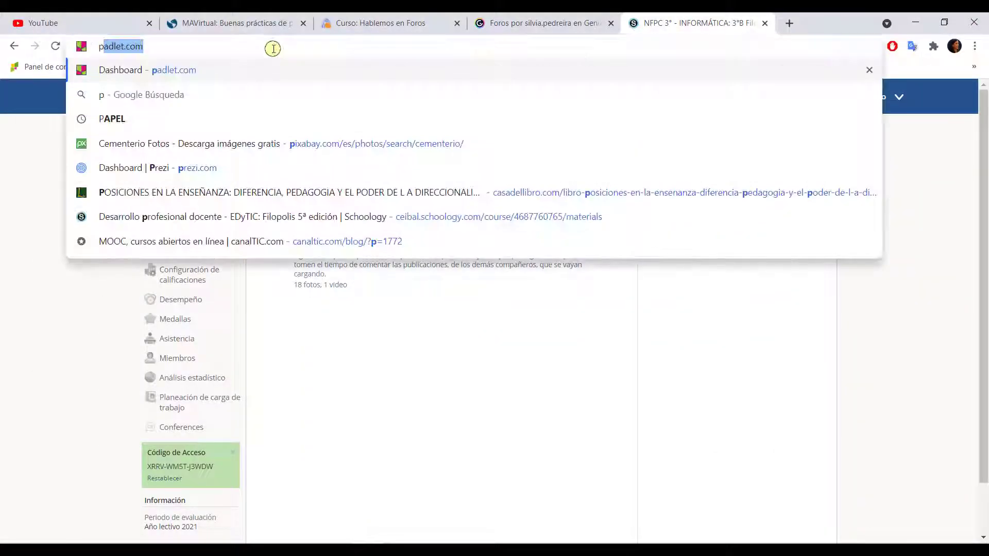
pyautogui.press('Return')
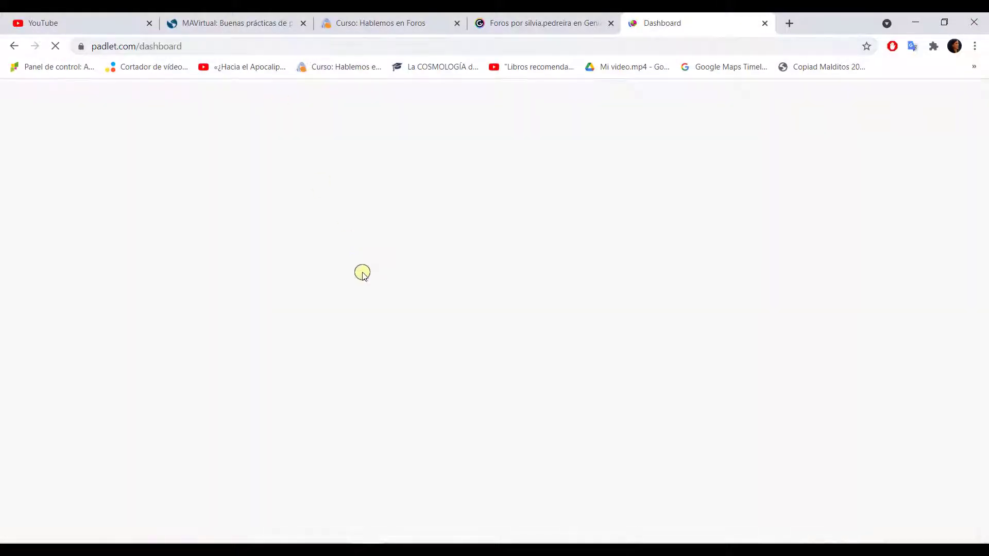
pyautogui.scroll(-2, 230, 342)
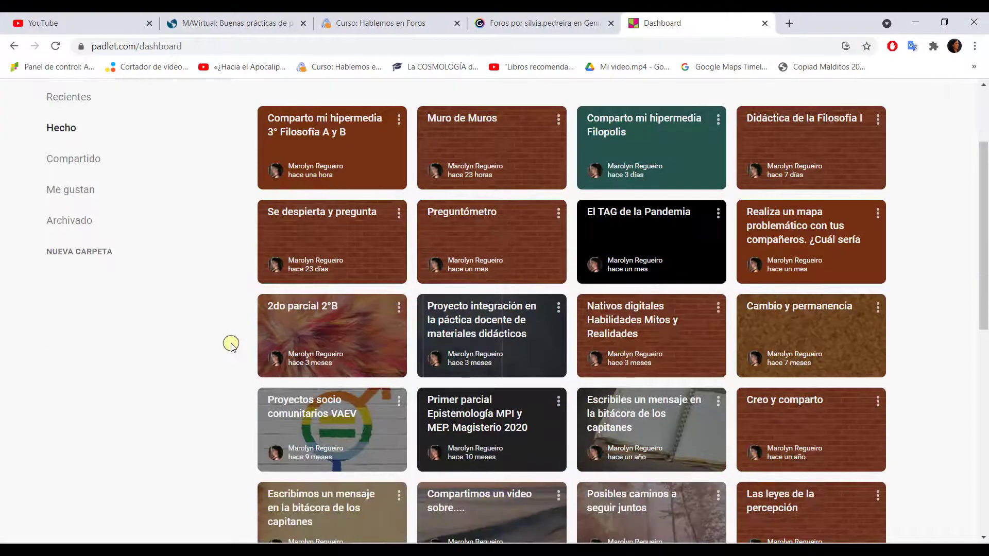
pyautogui.click(258, 342)
# Open the comment thread of the long white post low on the Preguntómetro wall, view its comment box and close it.
pyautogui.scroll(-7, 299, 323)
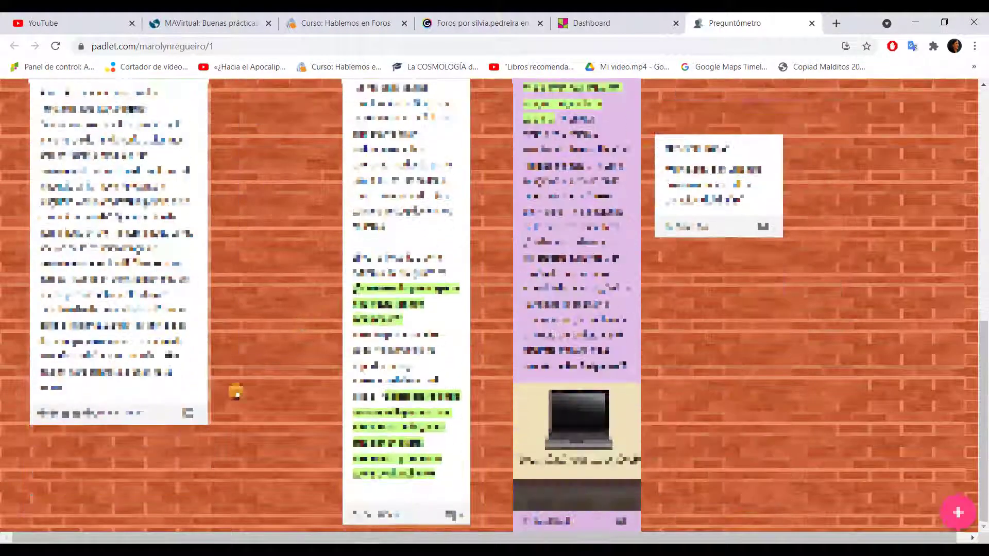
pyautogui.click(188, 415)
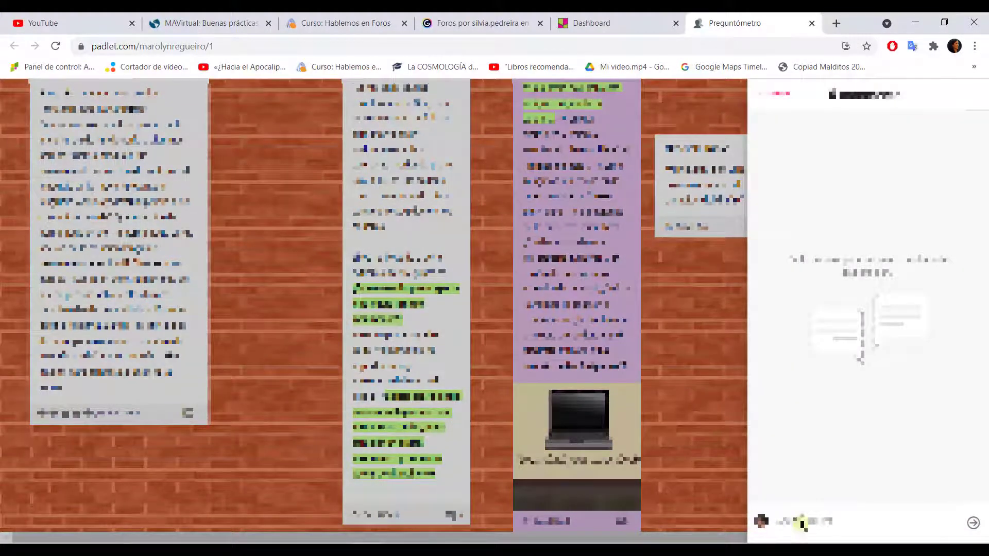
pyautogui.click(246, 296)
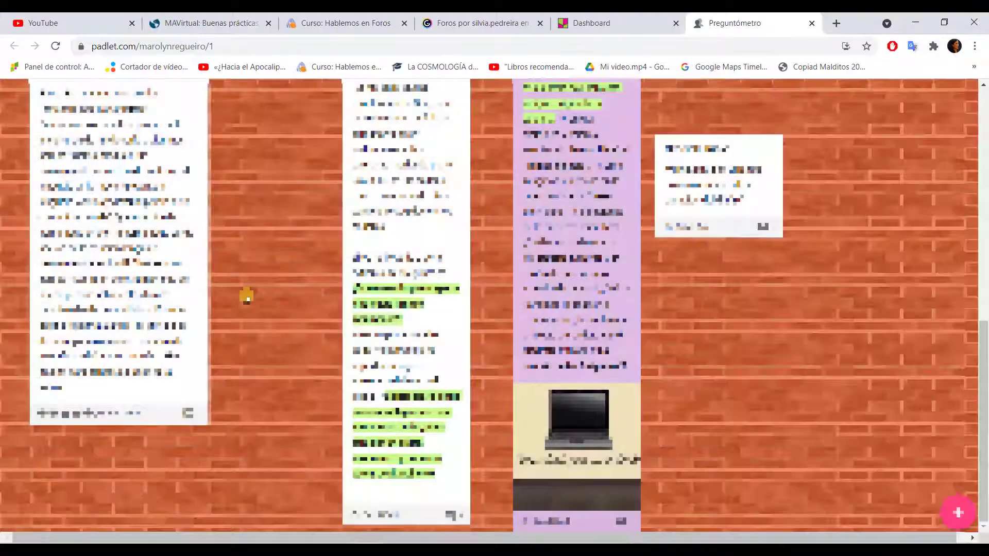
# Look over the wall's posts and read through the comment thread of the white post beside the green one.
pyautogui.scroll(7, 246, 297)
pyautogui.scroll(2, 246, 296)
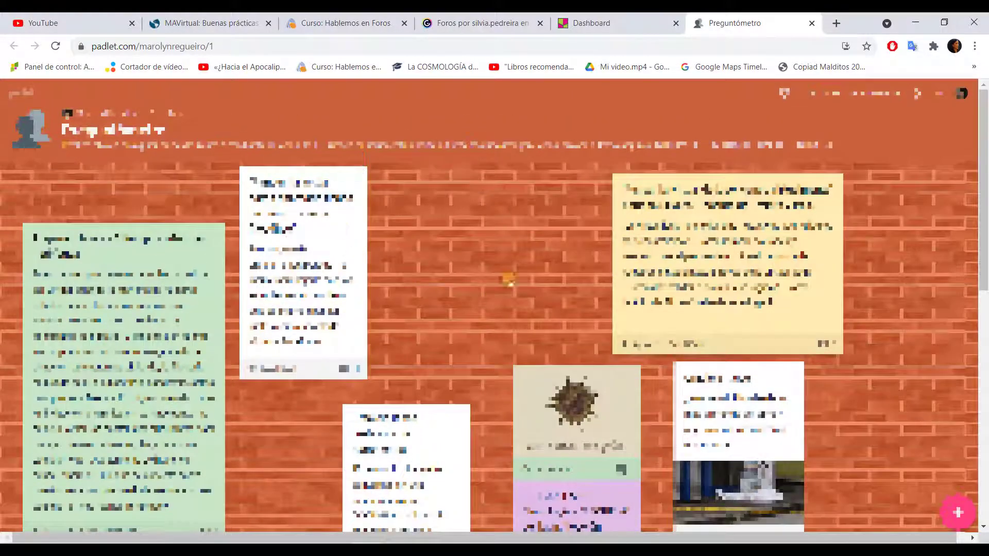
pyautogui.scroll(-5, 409, 357)
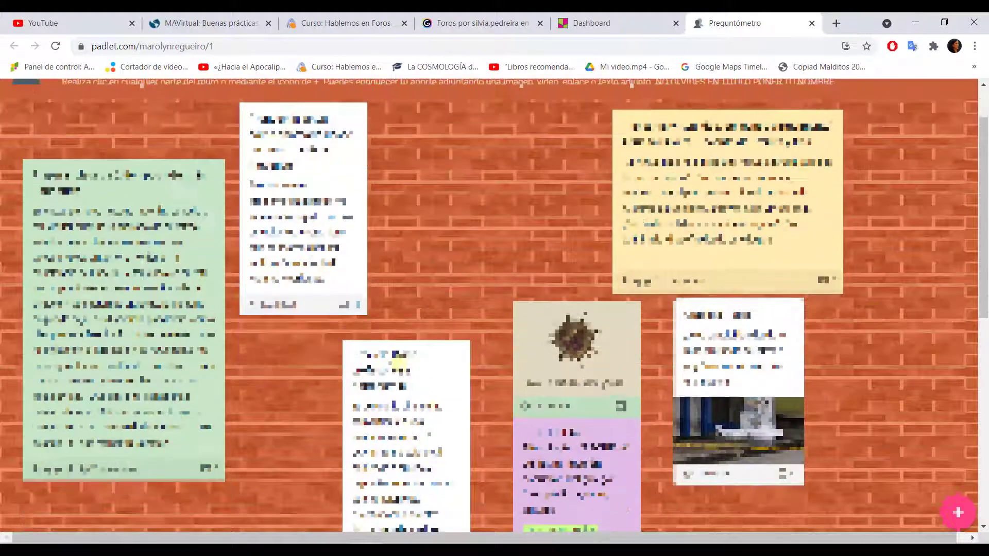
pyautogui.scroll(-5, 265, 313)
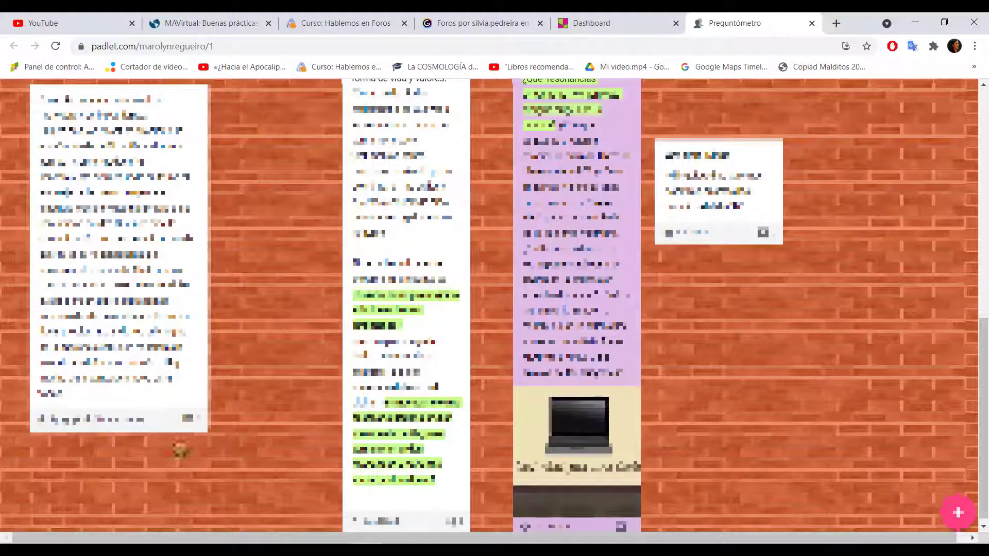
pyautogui.scroll(3, 291, 335)
pyautogui.scroll(6, 292, 336)
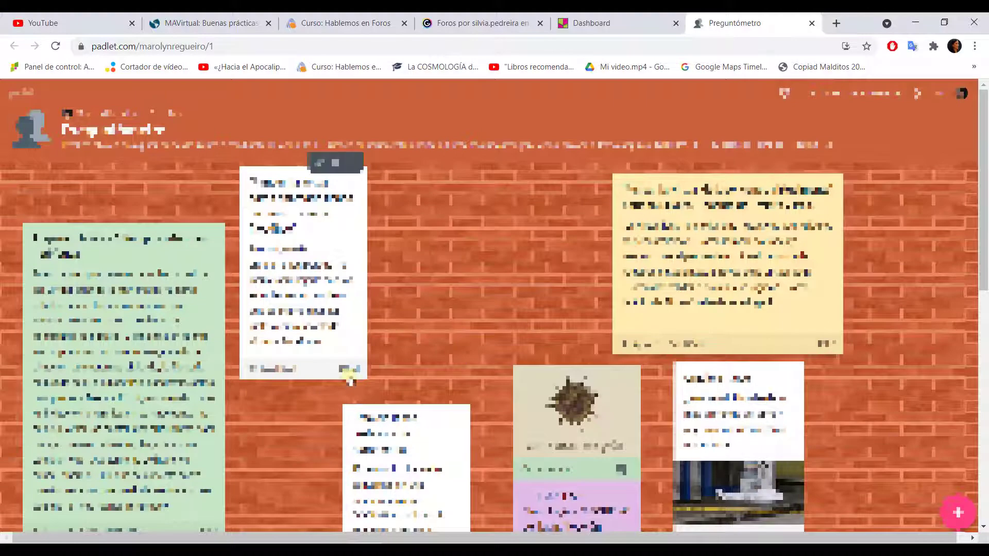
pyautogui.click(345, 368)
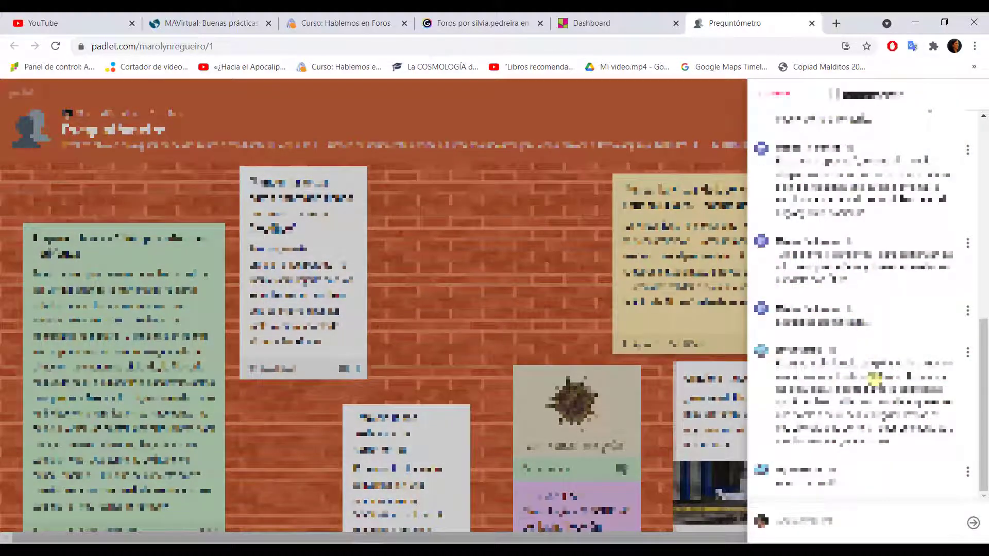
pyautogui.scroll(5, 874, 378)
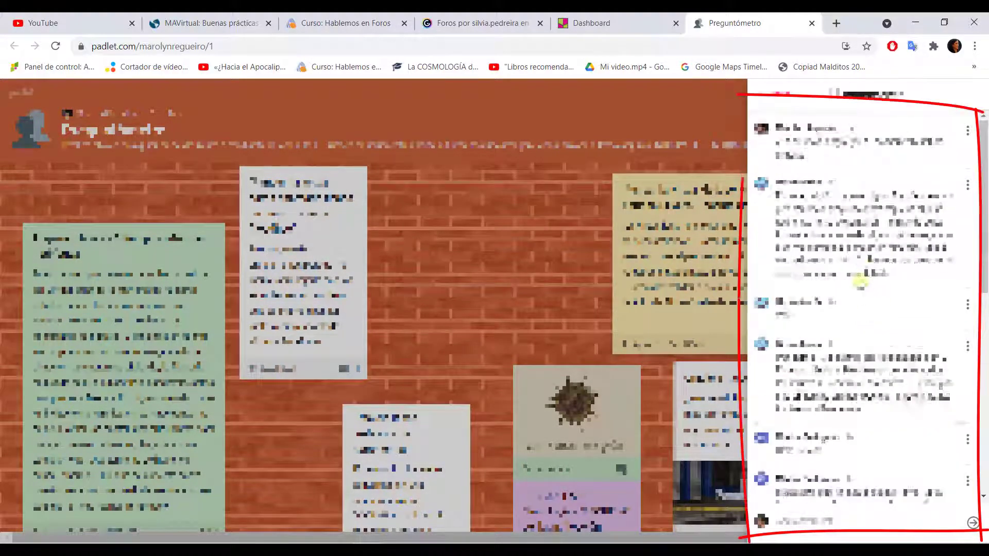
pyautogui.scroll(-2, 865, 309)
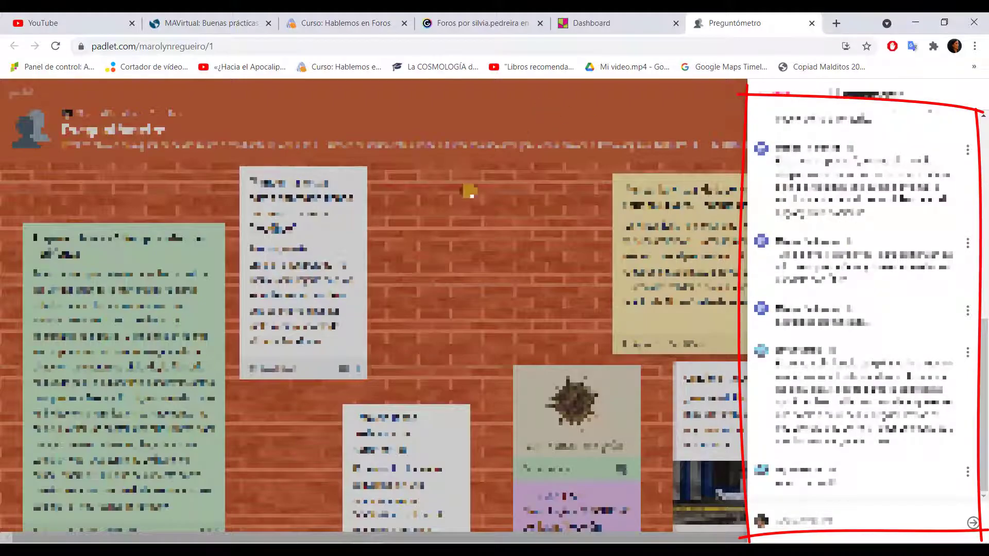